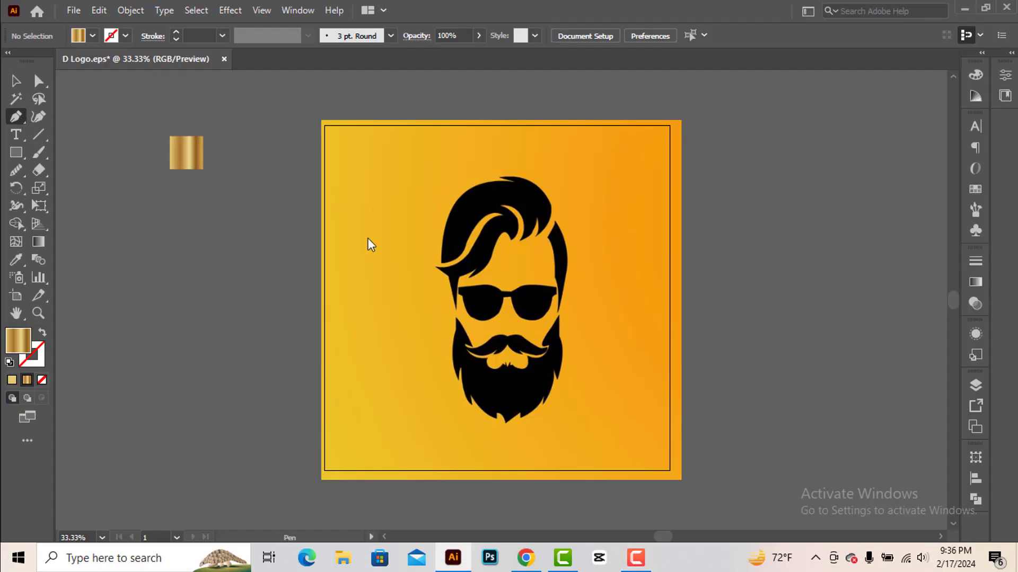
Zoom to 100% and pan so the hair and sunglasses fill the view
{"action": "key", "text": "ctrl+1"}
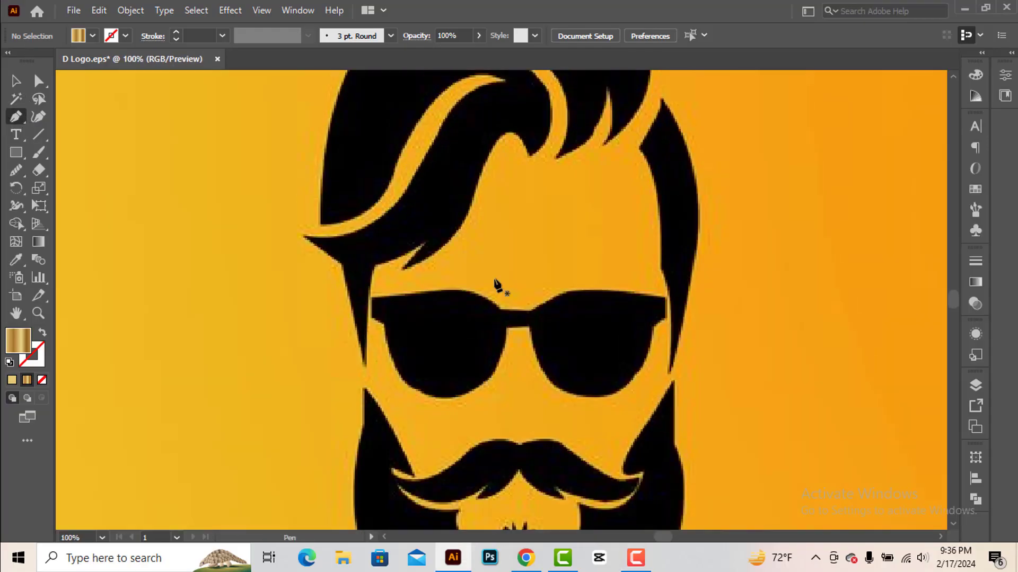
{"action": "left_click_drag", "start_coordinate": [495, 199], "coordinate": [497, 287]}
Begin the Pen path beside the sunglasses, with a temple corner and a curve to the fringe tip
{"action": "left_click", "coordinate": [365, 419]}
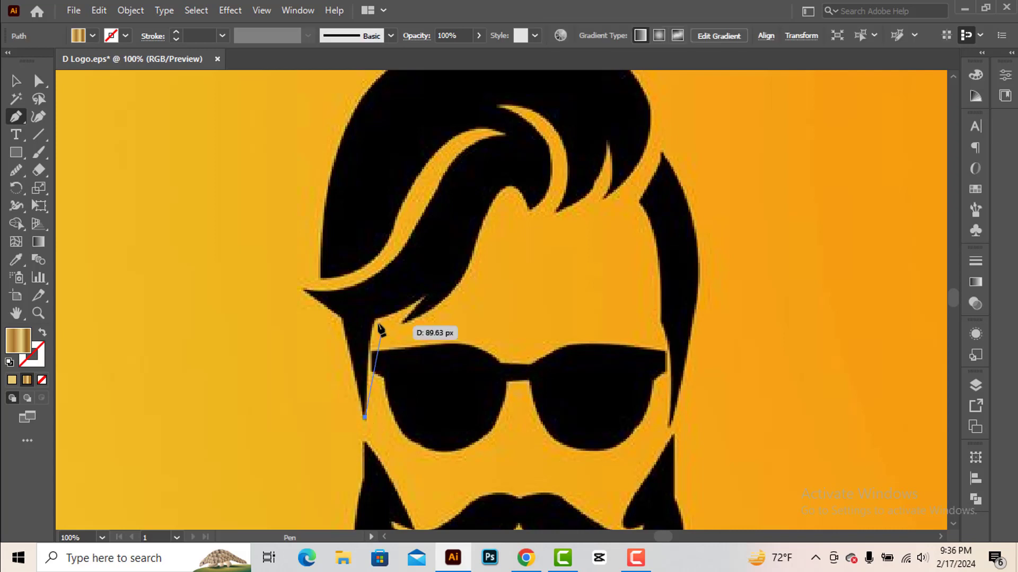
{"action": "left_click_drag", "start_coordinate": [375, 320], "coordinate": [386, 303]}
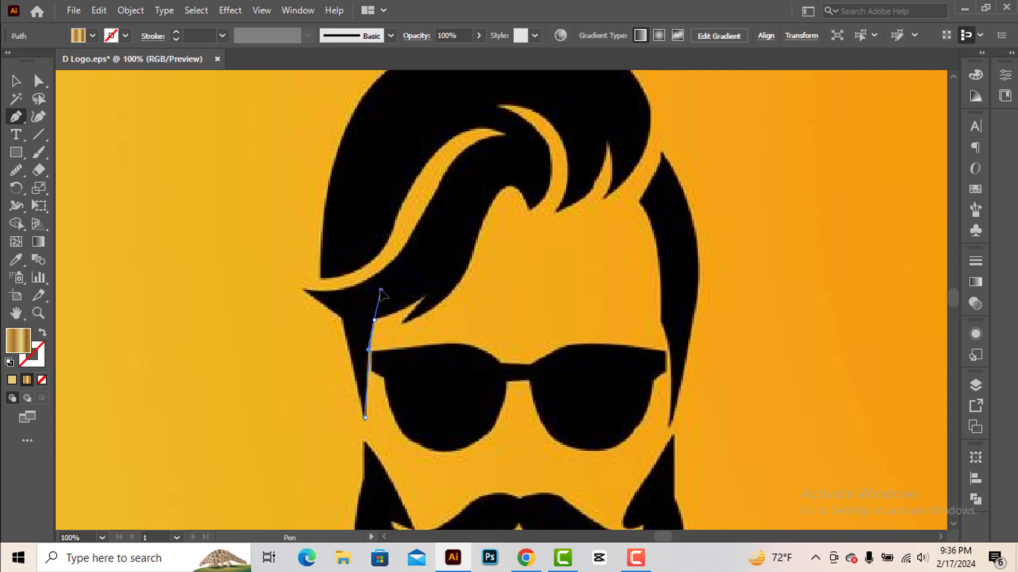
{"action": "left_click", "coordinate": [374, 321]}
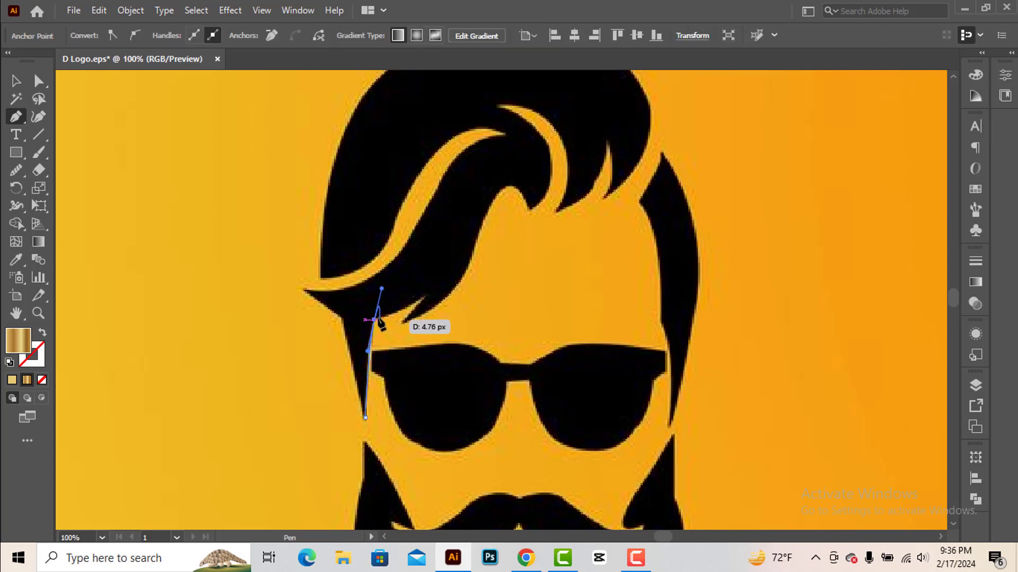
{"action": "left_click", "coordinate": [424, 294]}
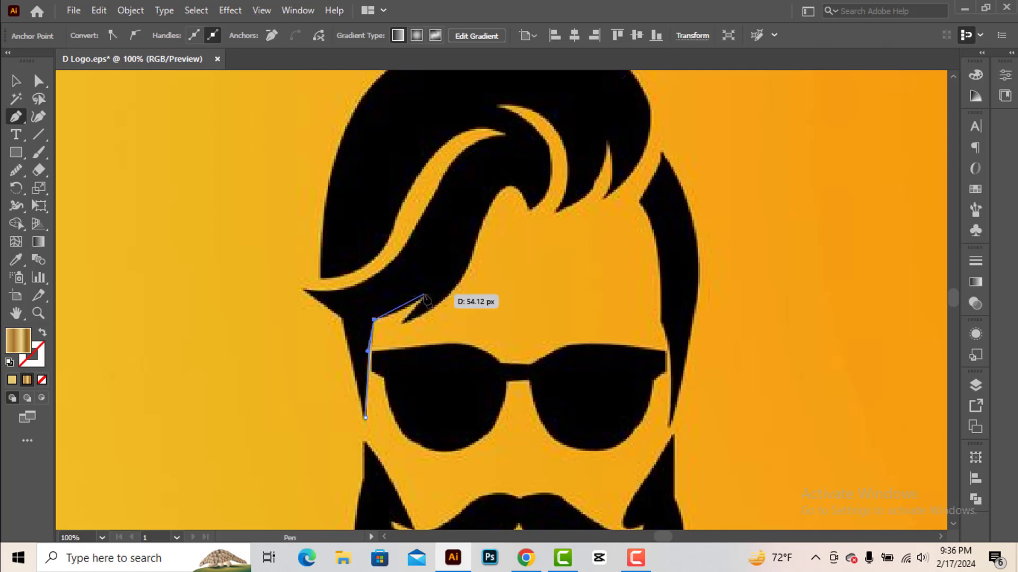
{"action": "mouse_move", "coordinate": [451, 273]}
{"action": "left_mouse_down"}
{"action": "mouse_move", "coordinate": [398, 328]}
{"action": "mouse_move", "coordinate": [464, 279]}
{"action": "mouse_move", "coordinate": [440, 313]}
{"action": "left_mouse_up"}
Make the path unfilled with a gold stroke and extend it up the inner hair curve
{"action": "left_click", "coordinate": [43, 333]}
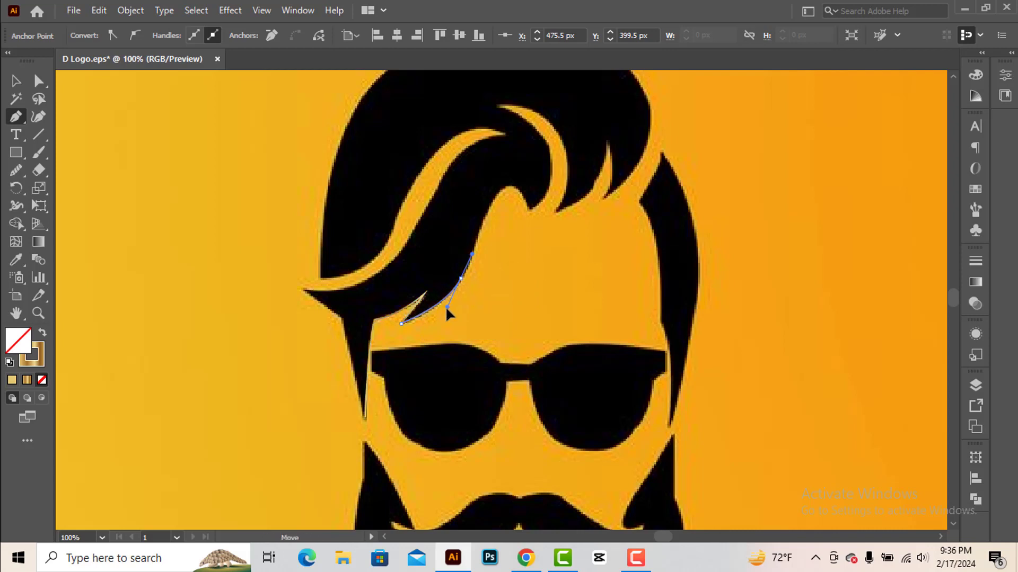
{"action": "scroll", "coordinate": [441, 314], "scroll_direction": "up", "scroll_amount": 2}
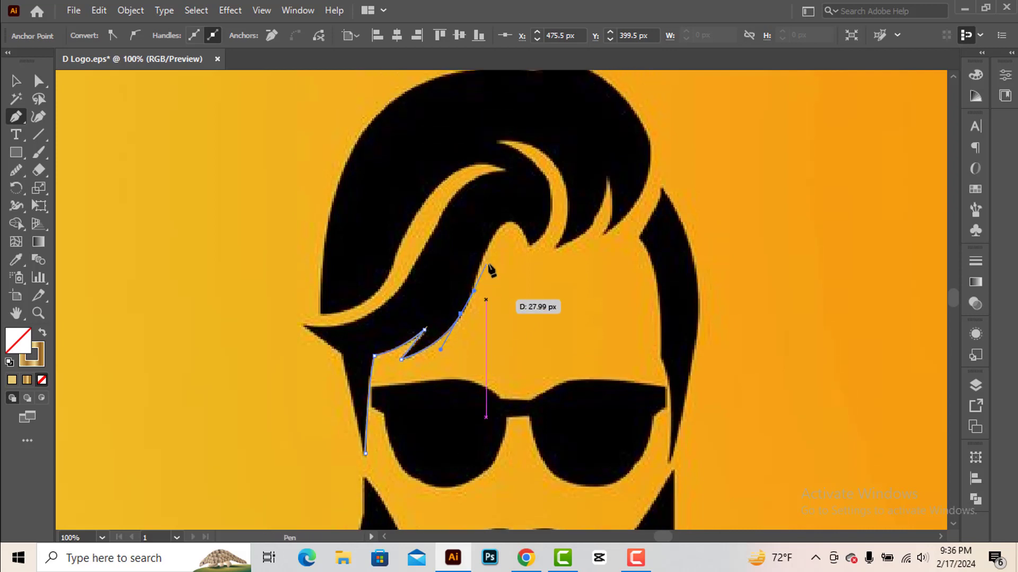
{"action": "mouse_move", "coordinate": [440, 314]}
{"action": "left_mouse_down"}
{"action": "mouse_move", "coordinate": [506, 237]}
{"action": "mouse_move", "coordinate": [537, 296]}
{"action": "left_mouse_up"}
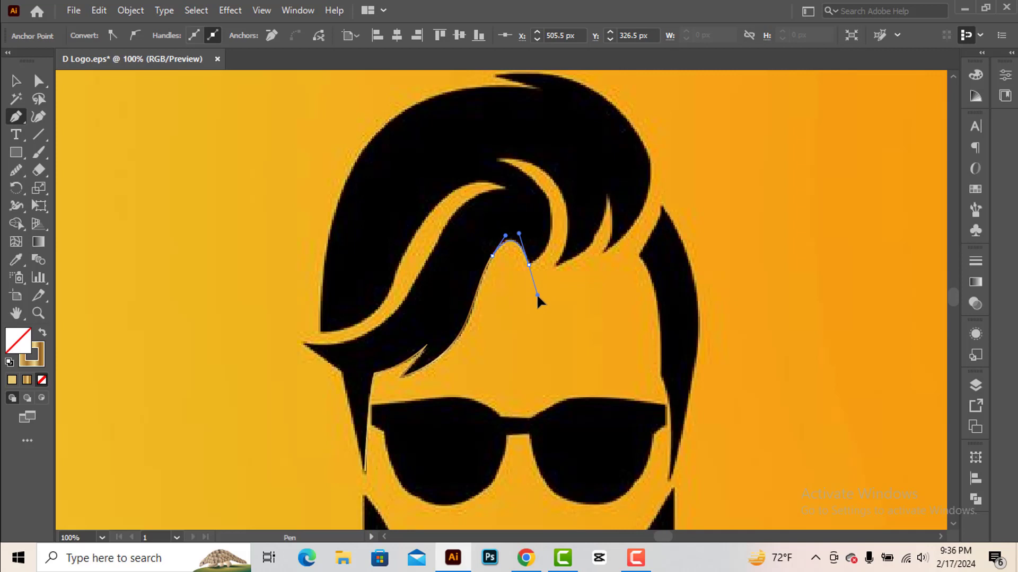
Trace around the curled lock, with a sharp corner at the curl's top
{"action": "left_click", "coordinate": [529, 264], "text": "alt"}
{"action": "scroll", "coordinate": [546, 302], "scroll_direction": "up", "scroll_amount": 2}
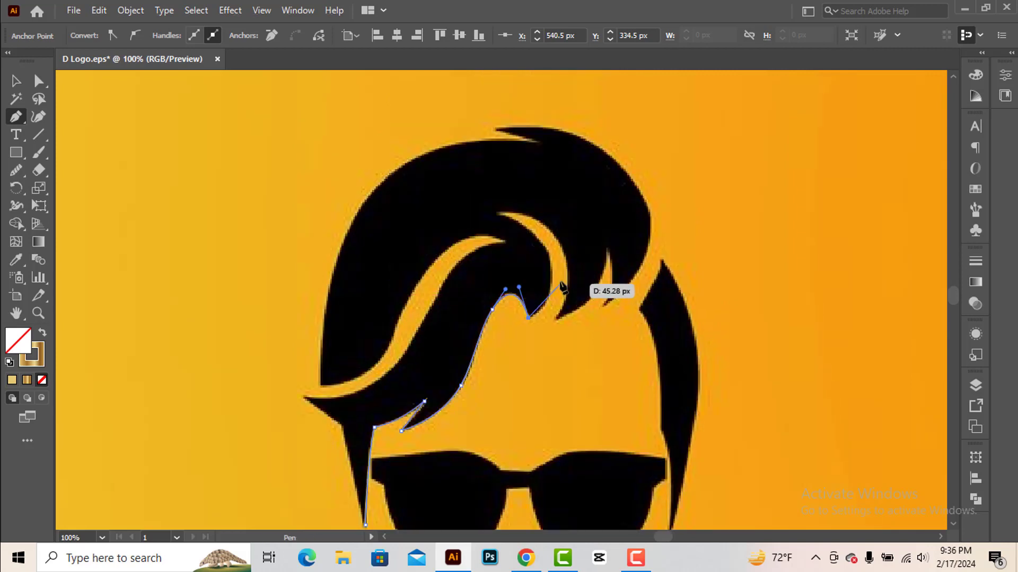
{"action": "left_click", "coordinate": [545, 245]}
{"action": "left_click_drag", "start_coordinate": [542, 233], "coordinate": [558, 286]}
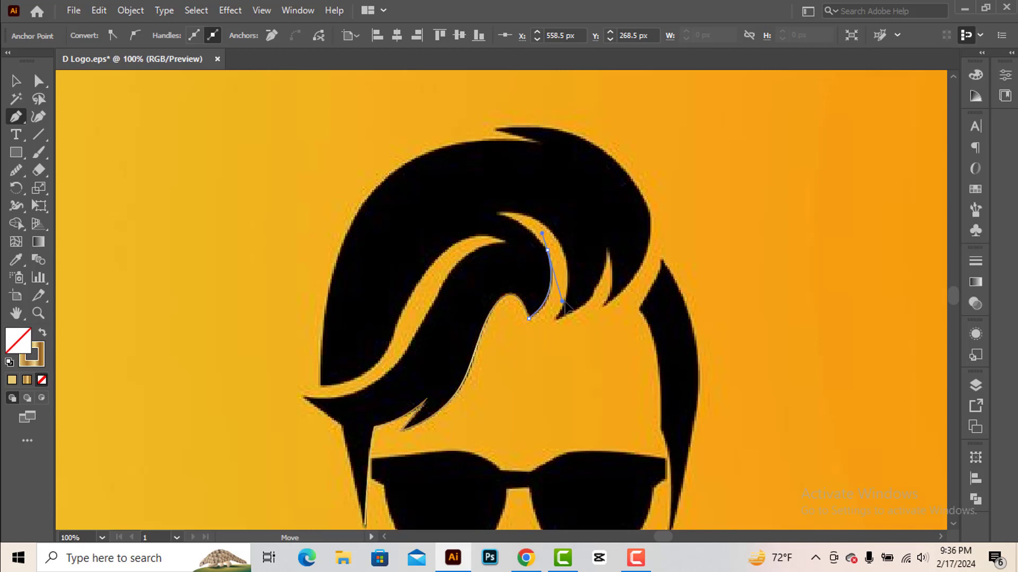
{"action": "left_click_drag", "start_coordinate": [566, 303], "coordinate": [566, 303]}
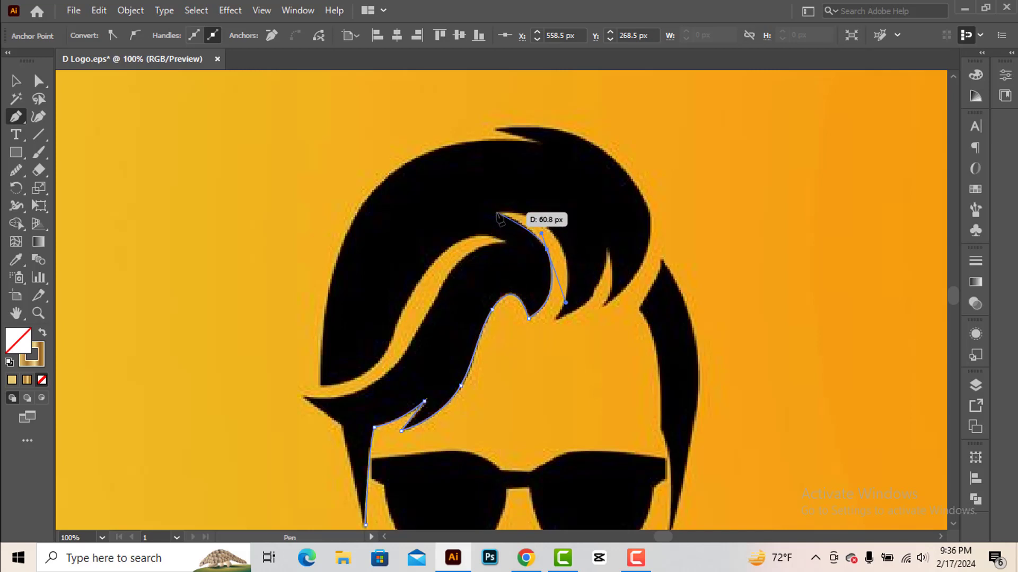
{"action": "left_click_drag", "start_coordinate": [497, 214], "coordinate": [484, 211]}
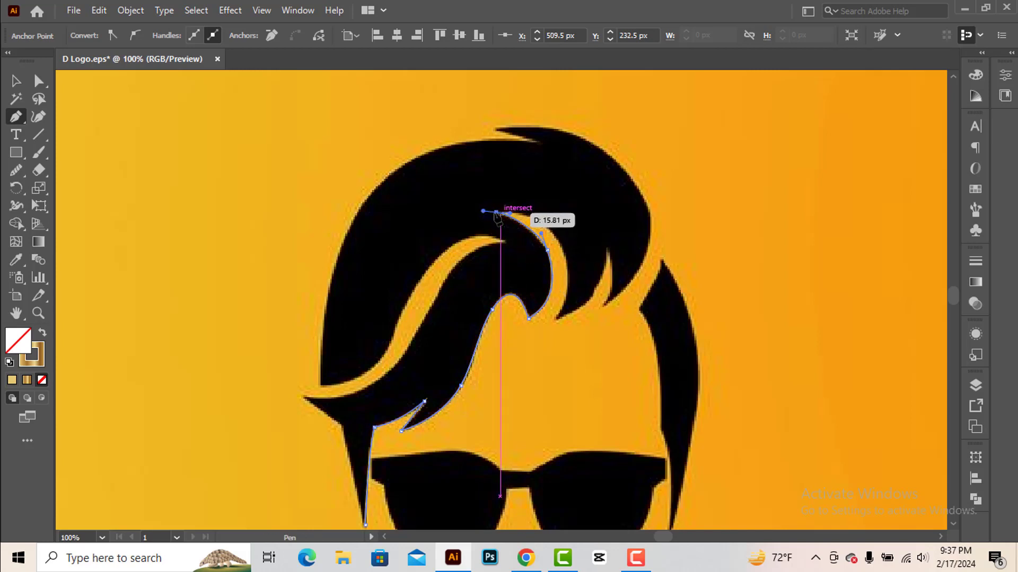
{"action": "left_click", "coordinate": [497, 213]}
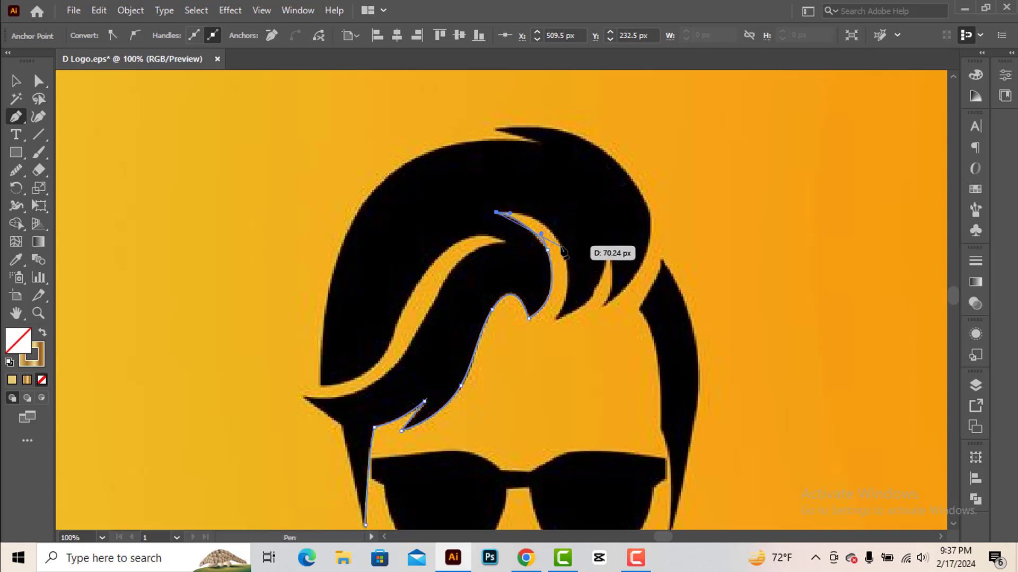
{"action": "key", "text": "Escape"}
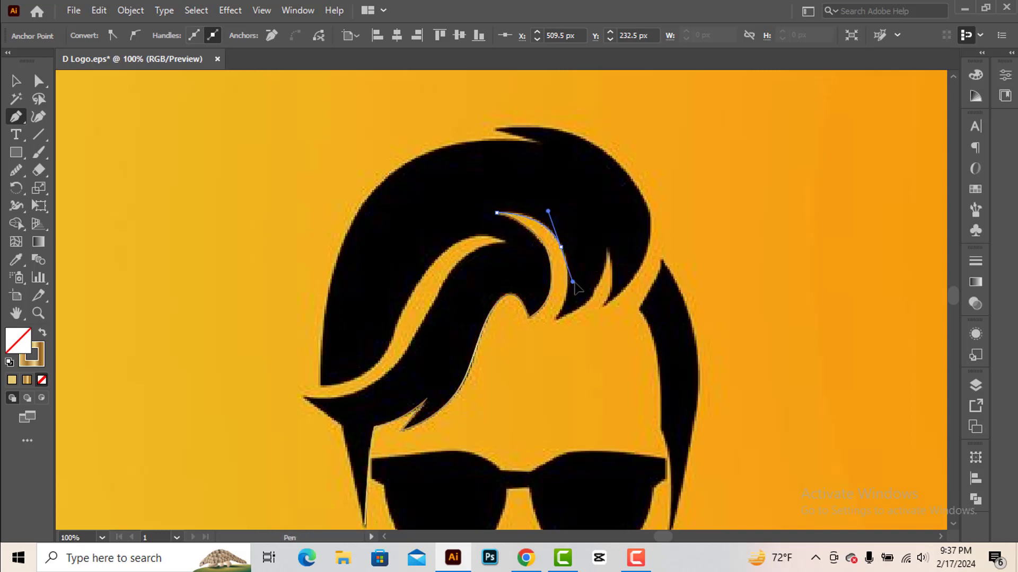
Shape the curl's inside and outline the next pointed strand with corner tip and base
{"action": "left_click_drag", "start_coordinate": [577, 287], "coordinate": [579, 286]}
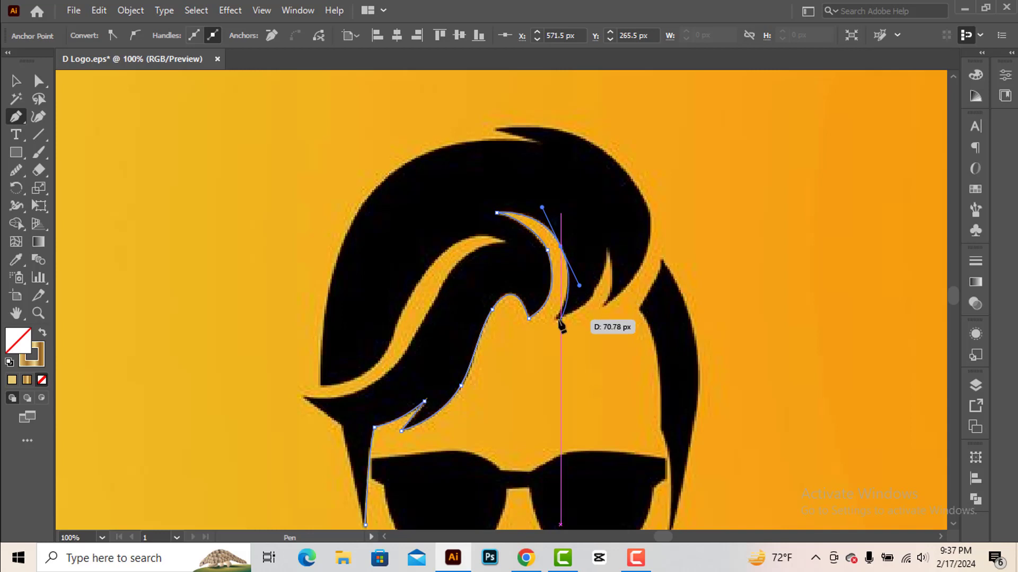
{"action": "left_click_drag", "start_coordinate": [555, 319], "coordinate": [549, 328]}
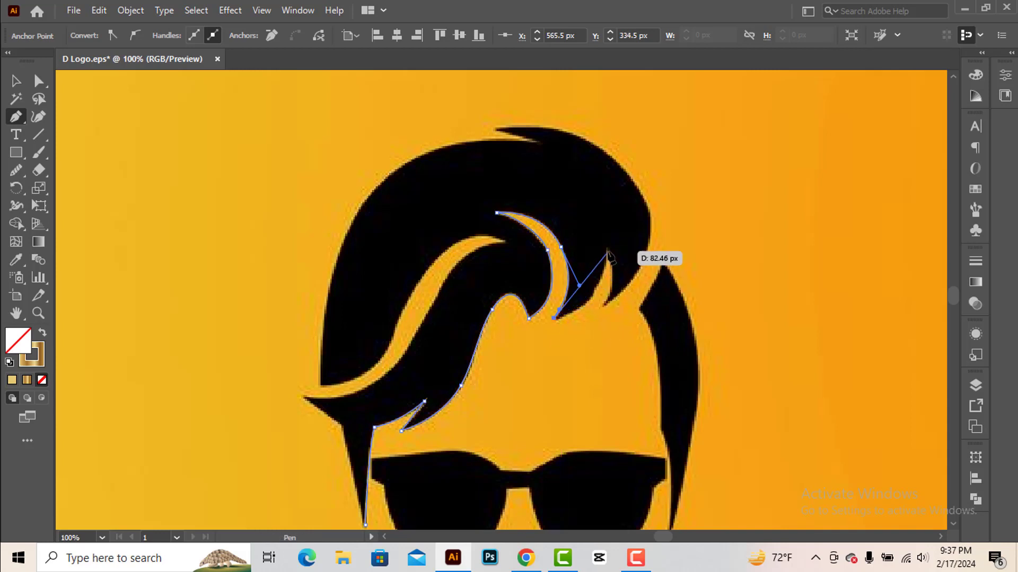
{"action": "left_click_drag", "start_coordinate": [609, 252], "coordinate": [599, 318]}
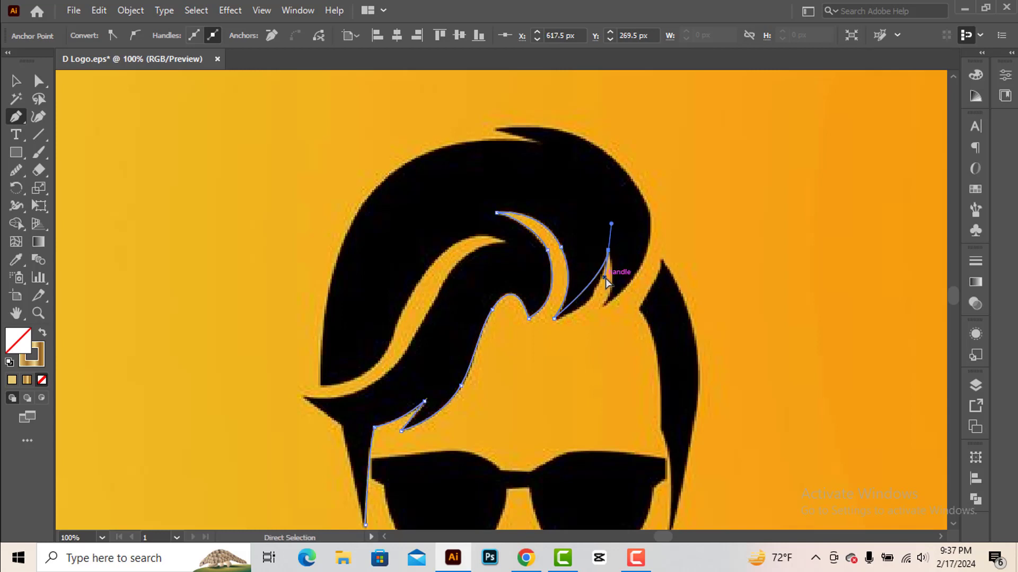
{"action": "left_click", "coordinate": [608, 250]}
{"action": "mouse_move", "coordinate": [604, 305]}
{"action": "left_mouse_down"}
{"action": "mouse_move", "coordinate": [582, 348]}
{"action": "mouse_move", "coordinate": [592, 313]}
{"action": "left_mouse_up"}
{"action": "left_click", "coordinate": [604, 305]}
{"action": "scroll", "coordinate": [661, 289], "scroll_direction": "up", "scroll_amount": 1}
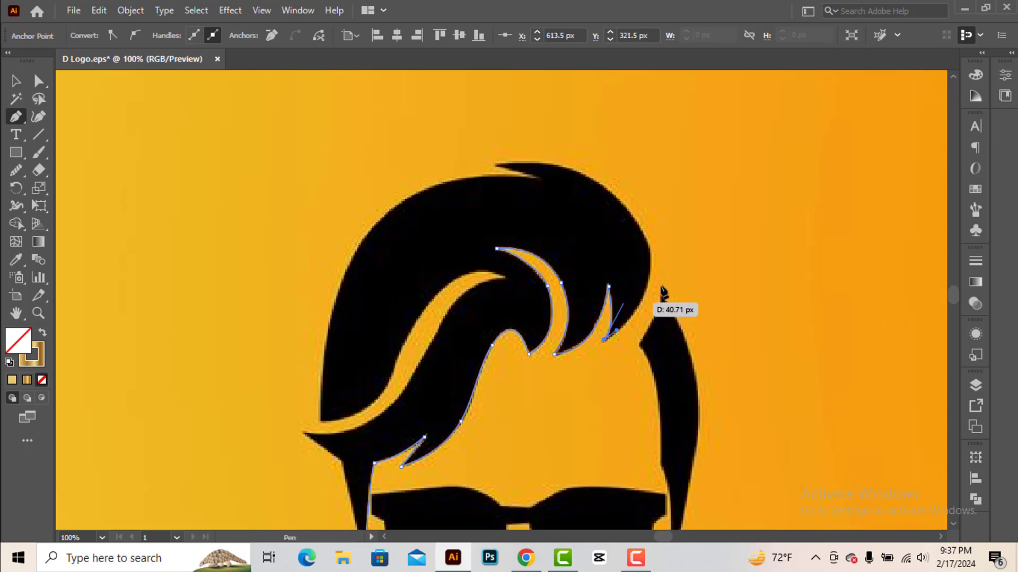
Curve the path up the hair's right edge and over the top and crest with corner points
{"action": "left_click_drag", "start_coordinate": [649, 248], "coordinate": [660, 291]}
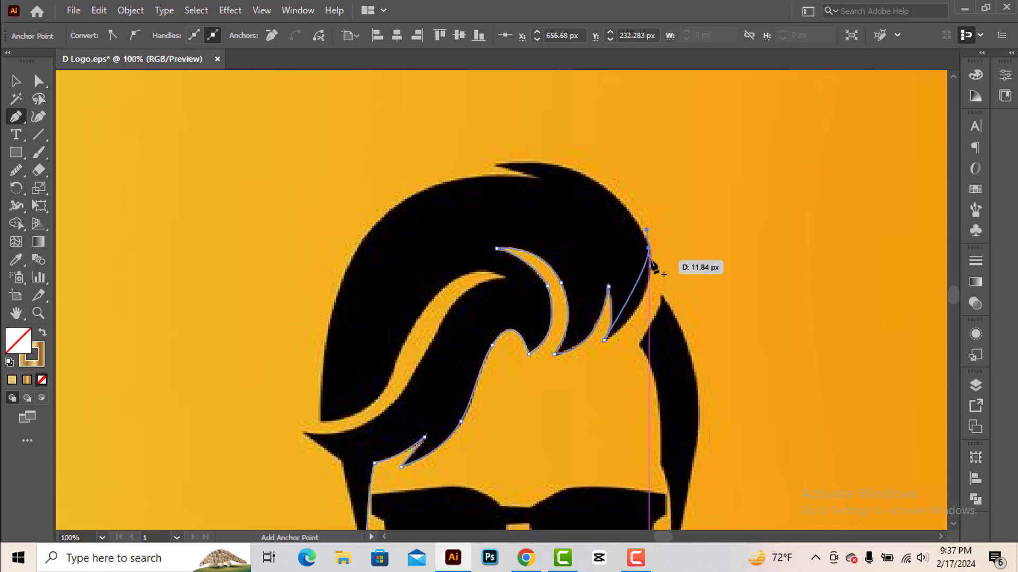
{"action": "scroll", "coordinate": [668, 329], "scroll_direction": "up", "scroll_amount": 2}
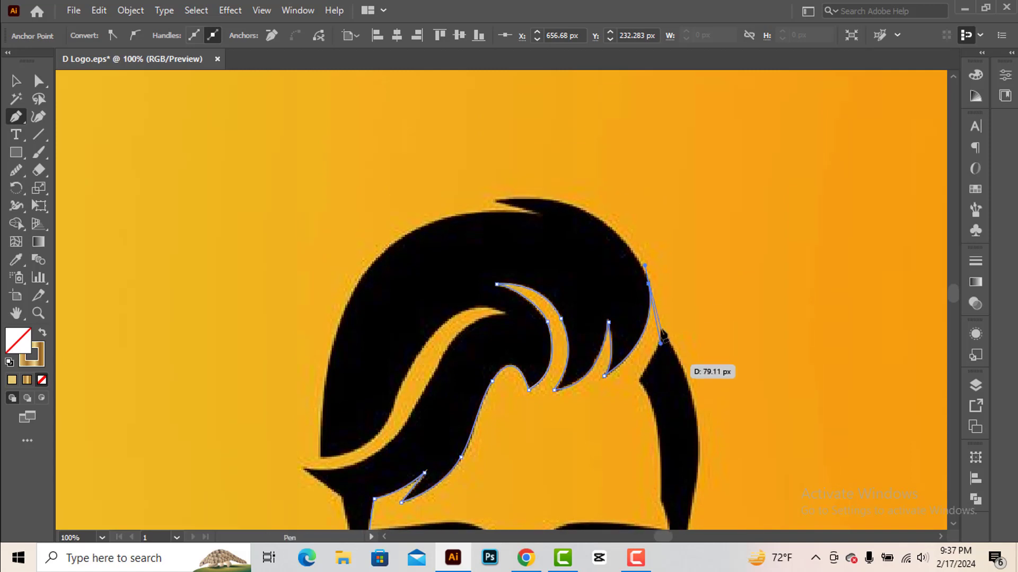
{"action": "left_click_drag", "start_coordinate": [499, 220], "coordinate": [387, 239]}
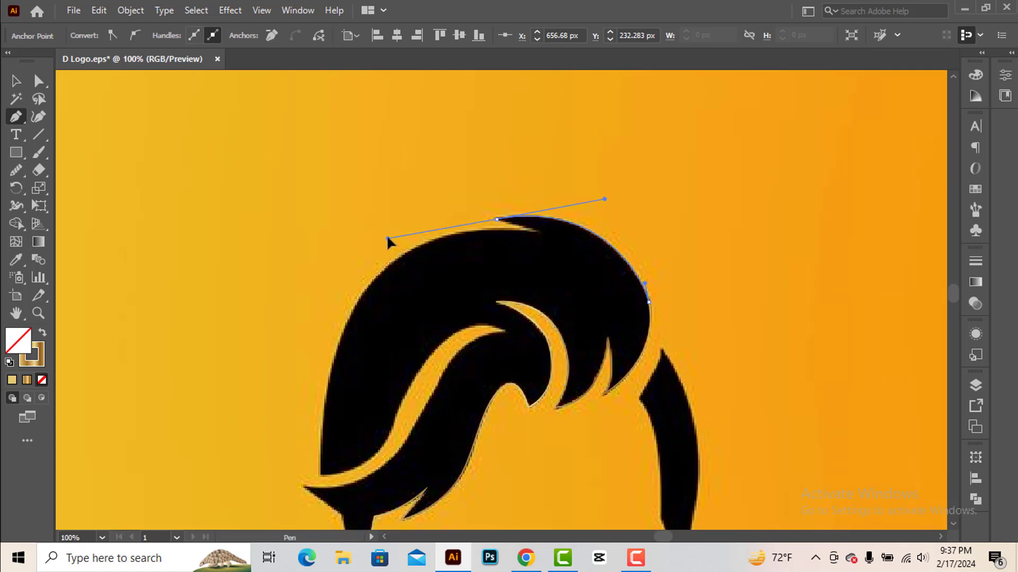
{"action": "left_click", "coordinate": [496, 220]}
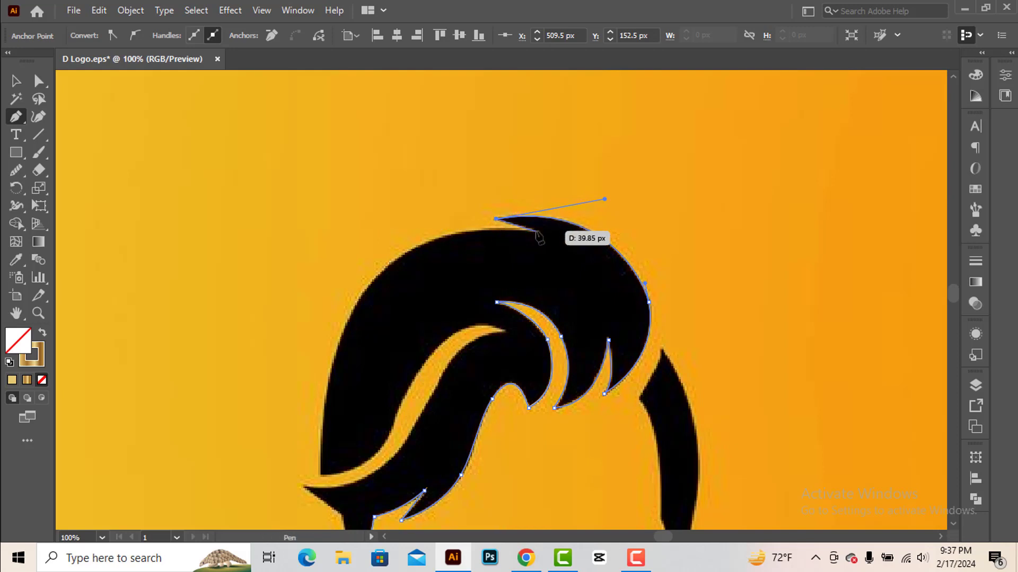
{"action": "left_click_drag", "start_coordinate": [536, 231], "coordinate": [544, 238]}
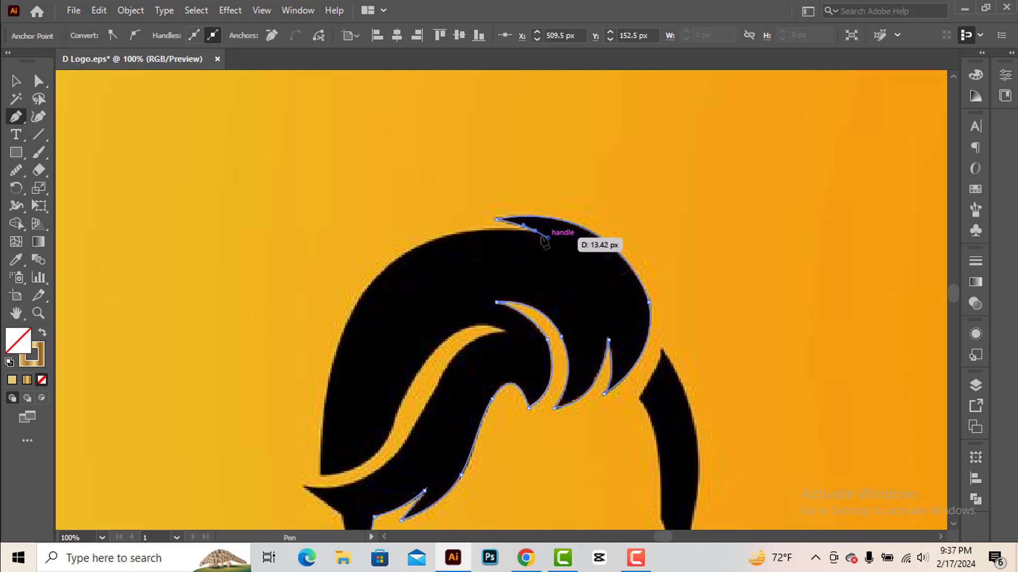
{"action": "left_click", "coordinate": [536, 231]}
{"action": "scroll", "coordinate": [429, 212], "scroll_direction": "down", "scroll_amount": 2}
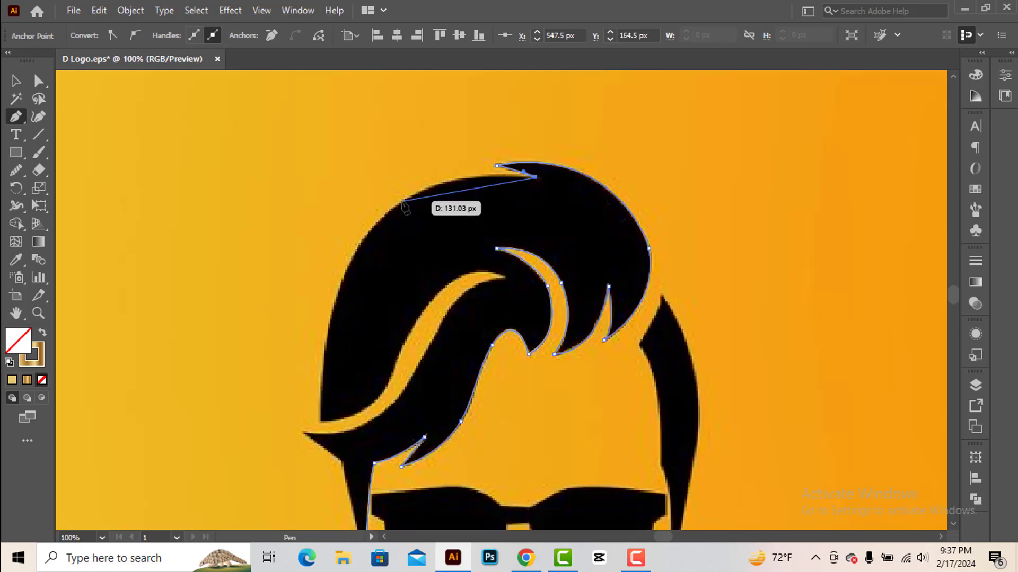
Continue down the hair's upper left and left side, undoing one stray point
{"action": "mouse_move", "coordinate": [398, 201]}
{"action": "left_mouse_down"}
{"action": "mouse_move", "coordinate": [380, 220]}
{"action": "mouse_move", "coordinate": [450, 178]}
{"action": "left_mouse_up"}
{"action": "key", "text": "ctrl+z"}
{"action": "left_click", "coordinate": [404, 200]}
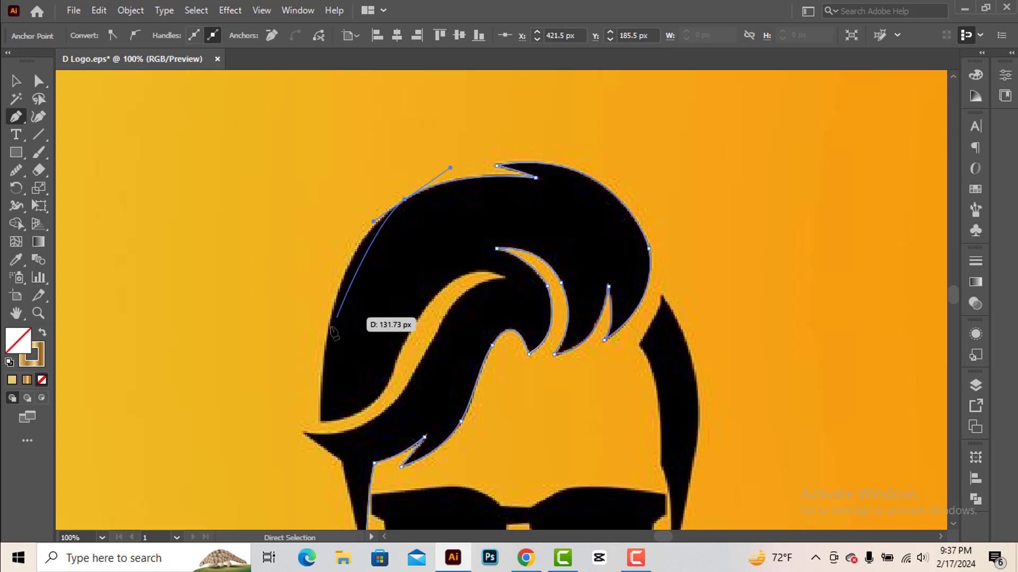
{"action": "scroll", "coordinate": [339, 328], "scroll_direction": "down", "scroll_amount": 2}
{"action": "left_click_drag", "start_coordinate": [322, 367], "coordinate": [325, 418]}
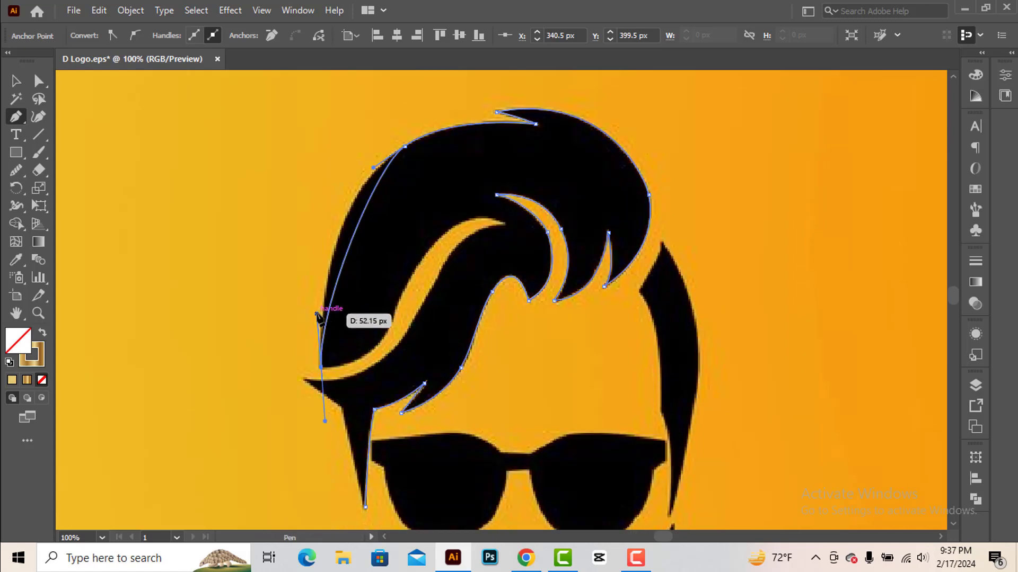
{"action": "left_click_drag", "start_coordinate": [318, 314], "coordinate": [313, 223]}
{"action": "left_click", "coordinate": [321, 368], "text": "alt"}
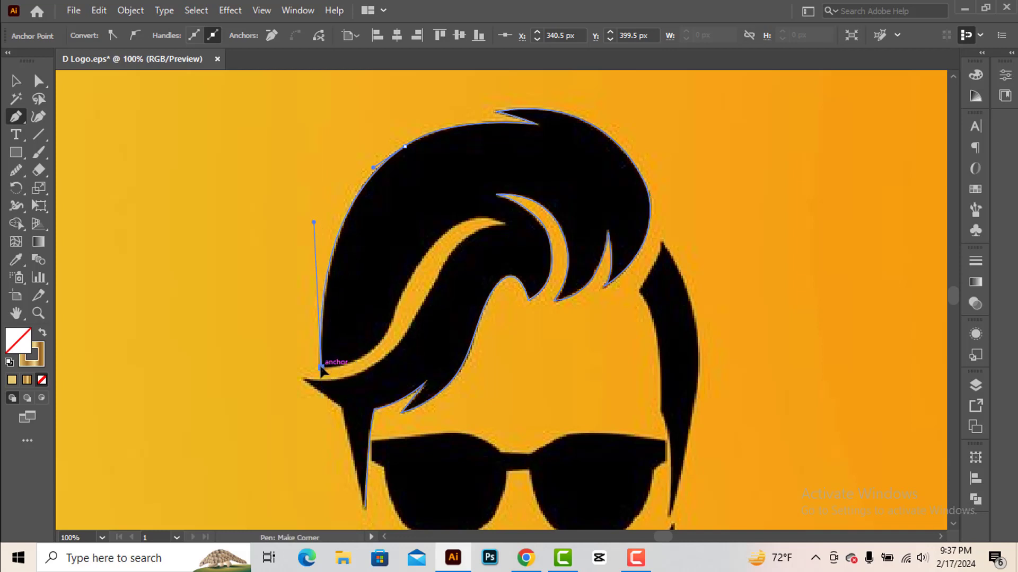
{"action": "scroll", "coordinate": [411, 331], "scroll_direction": "down", "scroll_amount": 1}
{"action": "scroll", "coordinate": [409, 331], "scroll_direction": "down", "scroll_amount": 2}
Trace the hair's lower edge and add curved points inside the hair near the curl
{"action": "left_click_drag", "start_coordinate": [392, 265], "coordinate": [406, 234]}
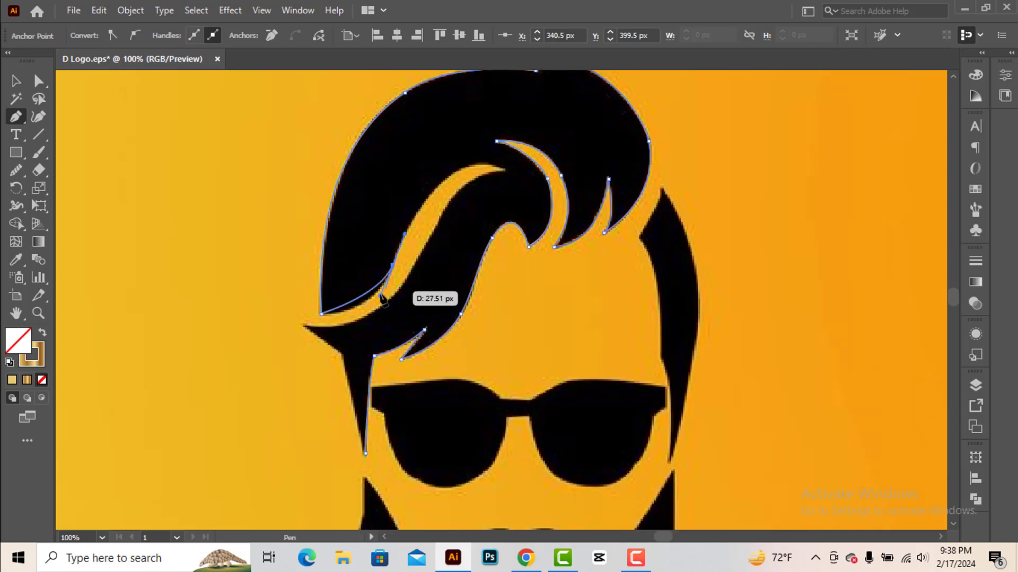
{"action": "left_click_drag", "start_coordinate": [380, 291], "coordinate": [369, 320]}
{"action": "scroll", "coordinate": [395, 323], "scroll_direction": "up", "scroll_amount": 2}
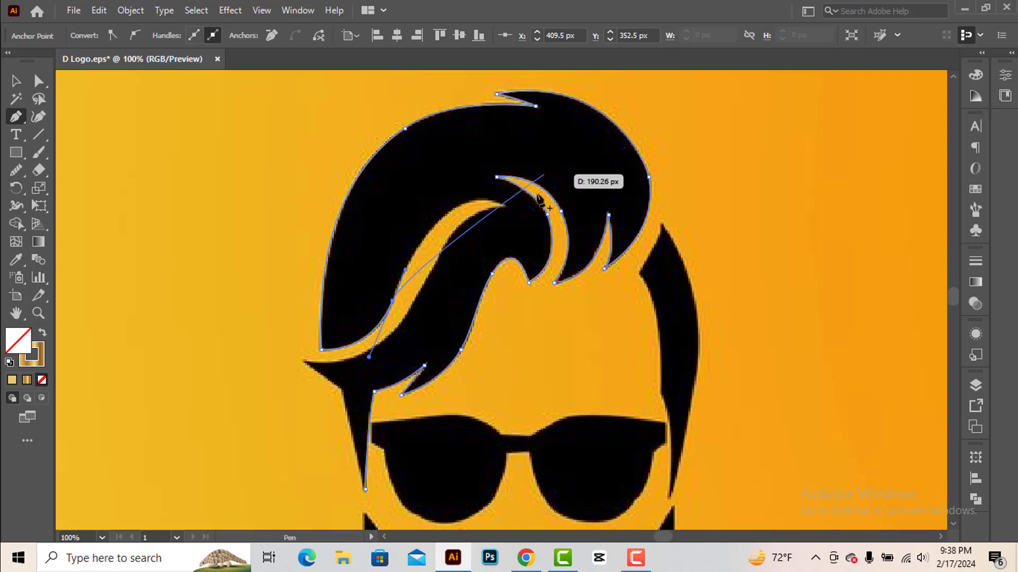
{"action": "left_click_drag", "start_coordinate": [506, 206], "coordinate": [576, 233]}
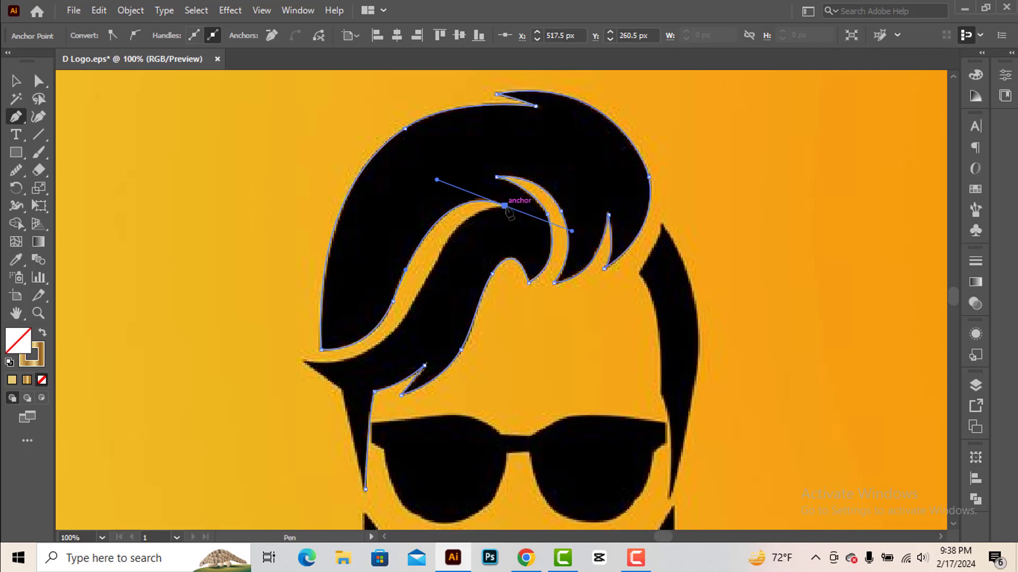
{"action": "left_click_drag", "start_coordinate": [505, 206], "coordinate": [439, 258]}
{"action": "scroll", "coordinate": [477, 238], "scroll_direction": "down", "scroll_amount": 2}
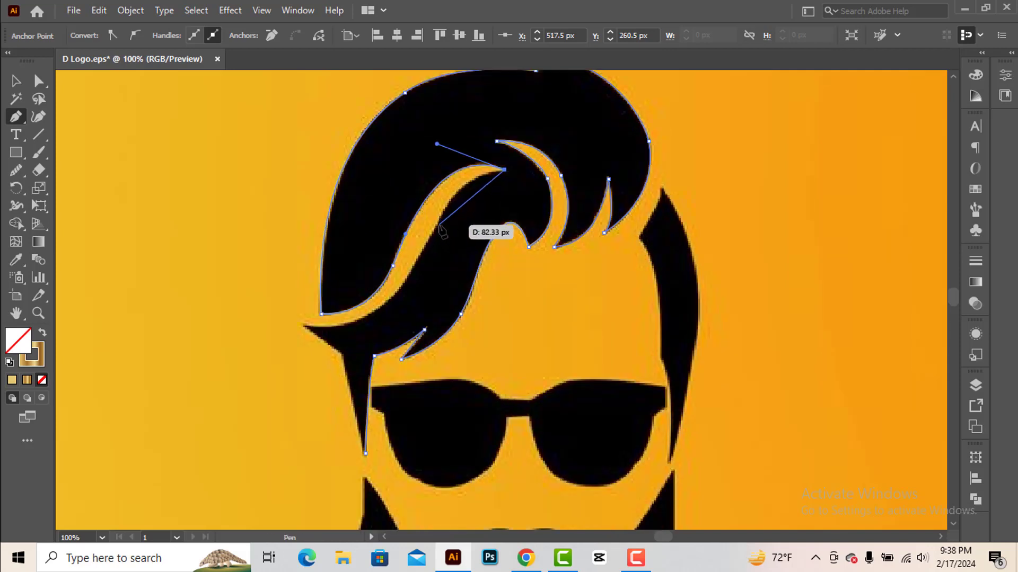
Follow the fringe underside to the left tip and sideburn, closing the path at its start
{"action": "left_click_drag", "start_coordinate": [437, 223], "coordinate": [427, 247]}
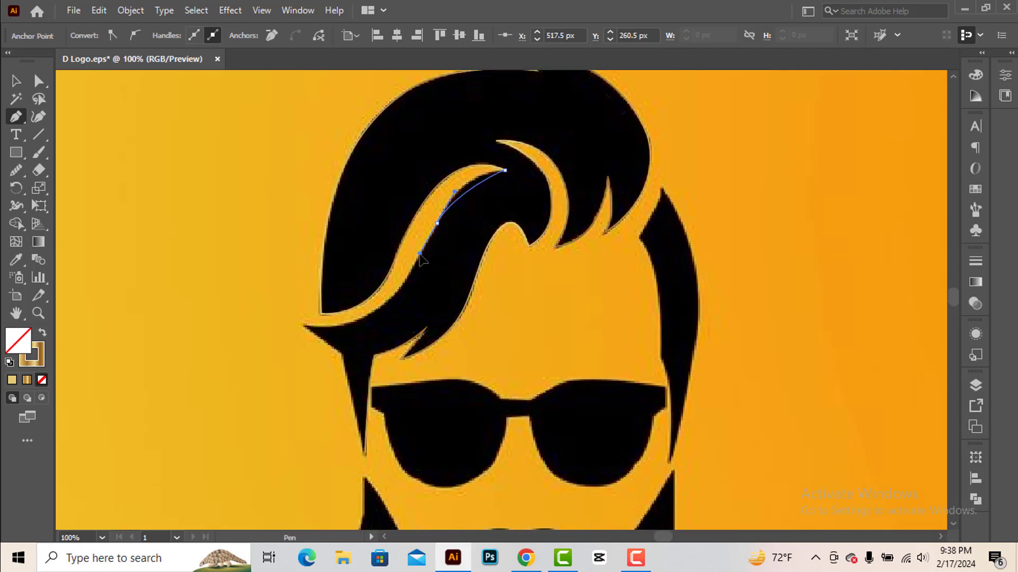
{"action": "left_click_drag", "start_coordinate": [454, 191], "coordinate": [465, 168]}
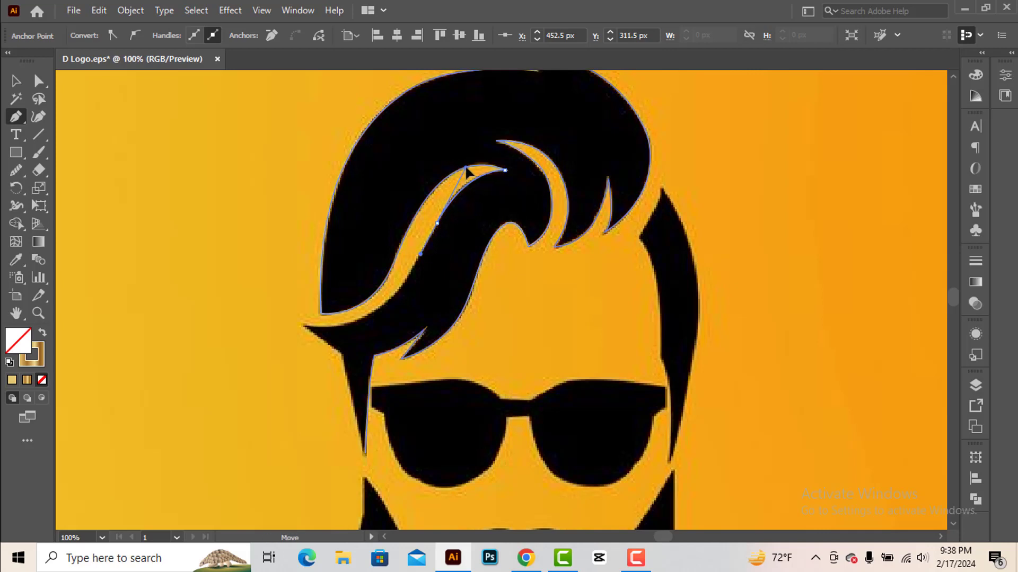
{"action": "scroll", "coordinate": [435, 254], "scroll_direction": "down", "scroll_amount": 1}
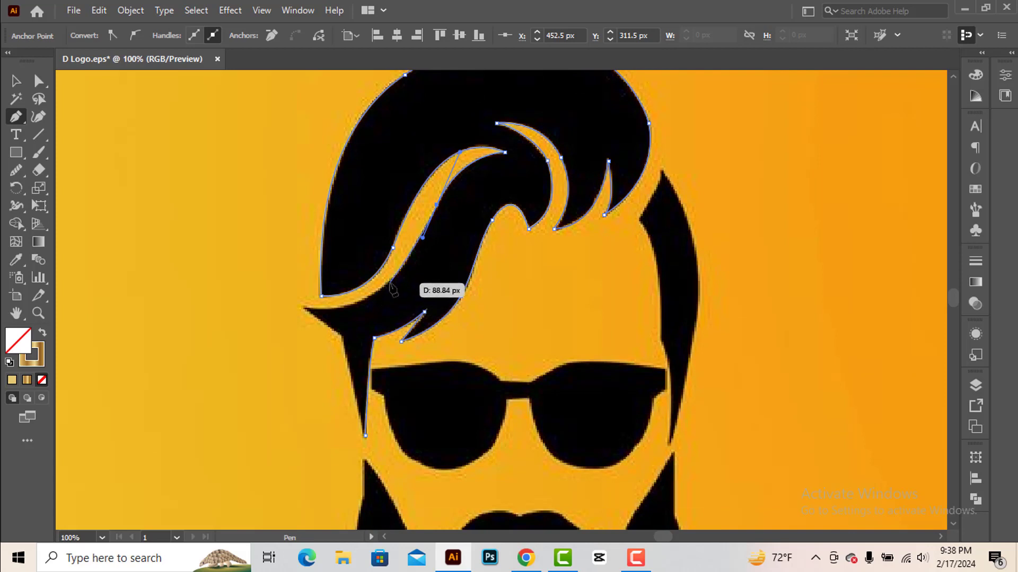
{"action": "left_click_drag", "start_coordinate": [388, 283], "coordinate": [376, 294]}
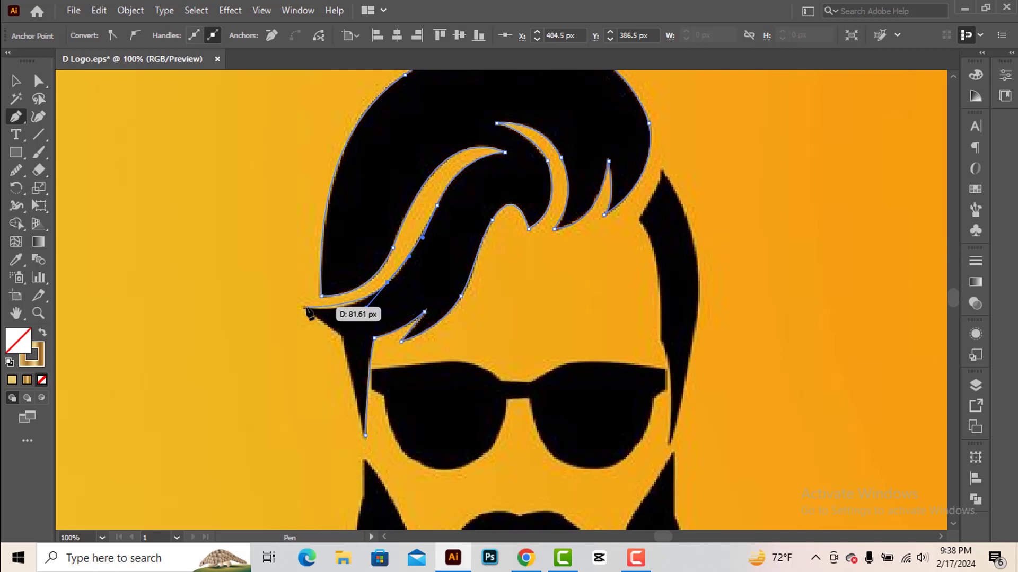
{"action": "mouse_move", "coordinate": [305, 306]}
{"action": "left_mouse_down"}
{"action": "mouse_move", "coordinate": [288, 299]}
{"action": "mouse_move", "coordinate": [304, 311]}
{"action": "left_mouse_up"}
{"action": "left_click_drag", "start_coordinate": [364, 348], "coordinate": [366, 352]}
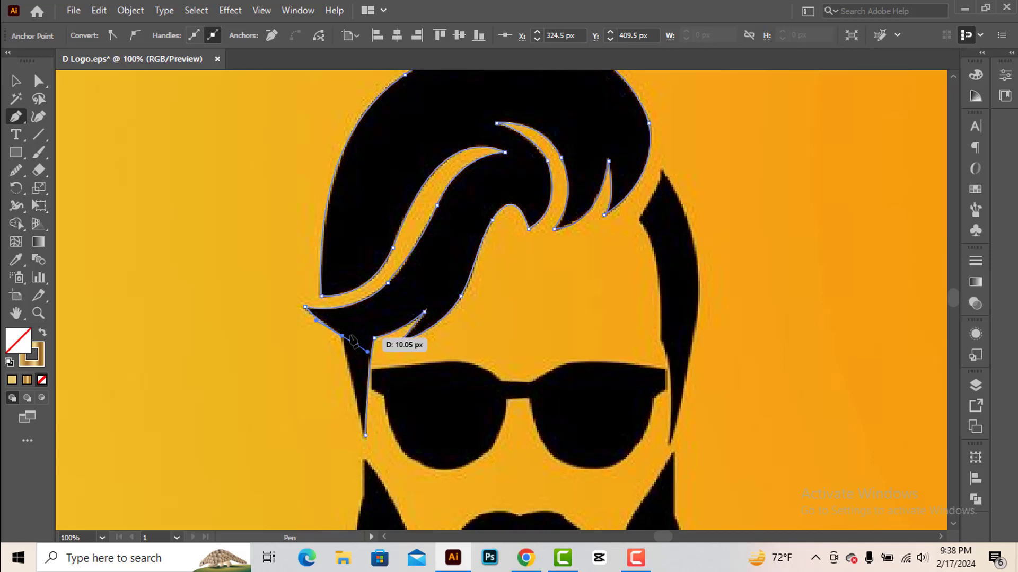
{"action": "left_click", "coordinate": [365, 436]}
Zoom to 150%, pan right, and start an outline curving up to the right hair lock's tip
{"action": "scroll", "coordinate": [381, 432], "scroll_direction": "down", "scroll_amount": 2}
{"action": "scroll", "coordinate": [395, 427], "scroll_direction": "up", "scroll_amount": 1}
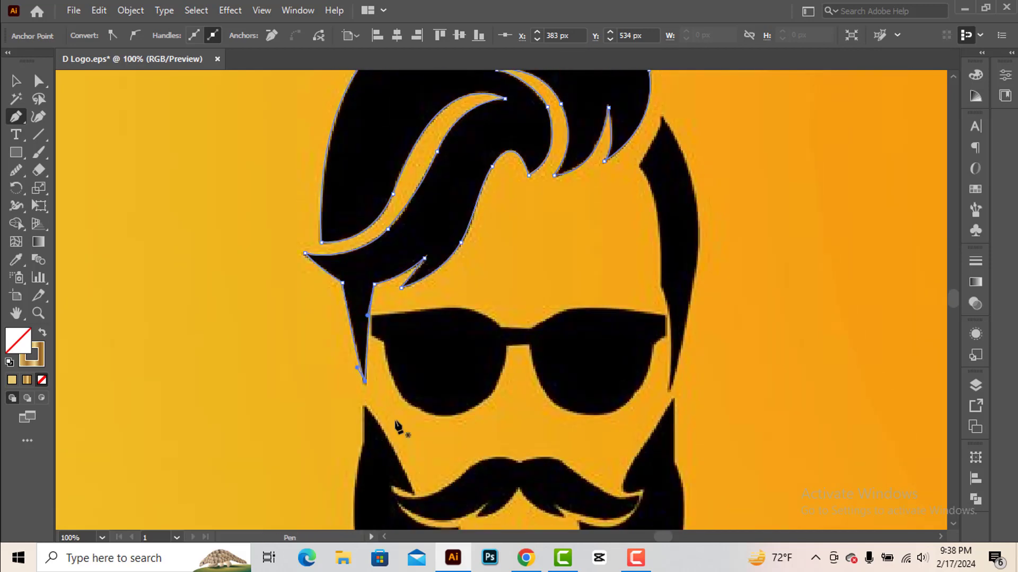
{"action": "key", "text": "ctrl+plus"}
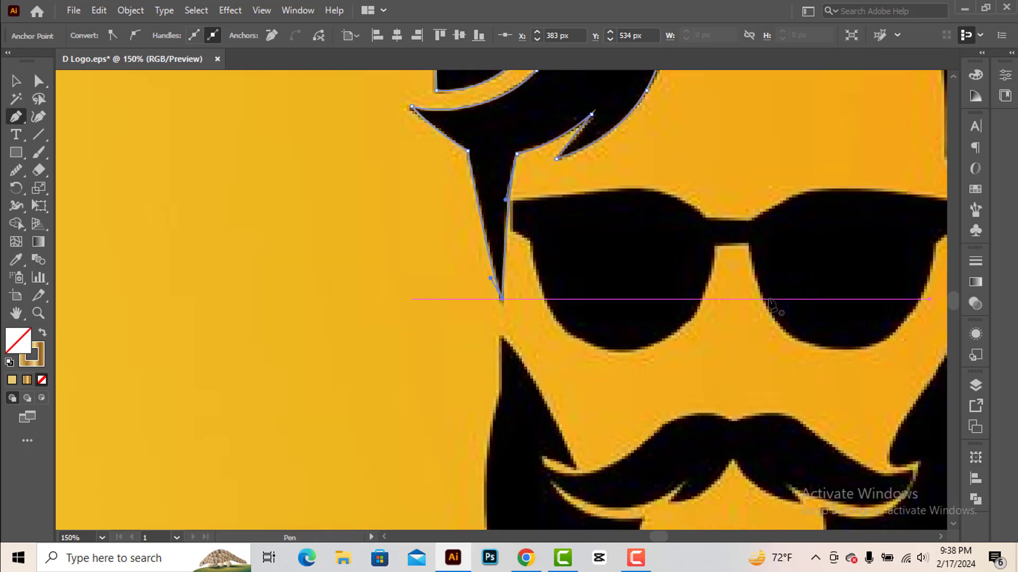
{"action": "left_click_drag", "start_coordinate": [815, 241], "coordinate": [428, 413]}
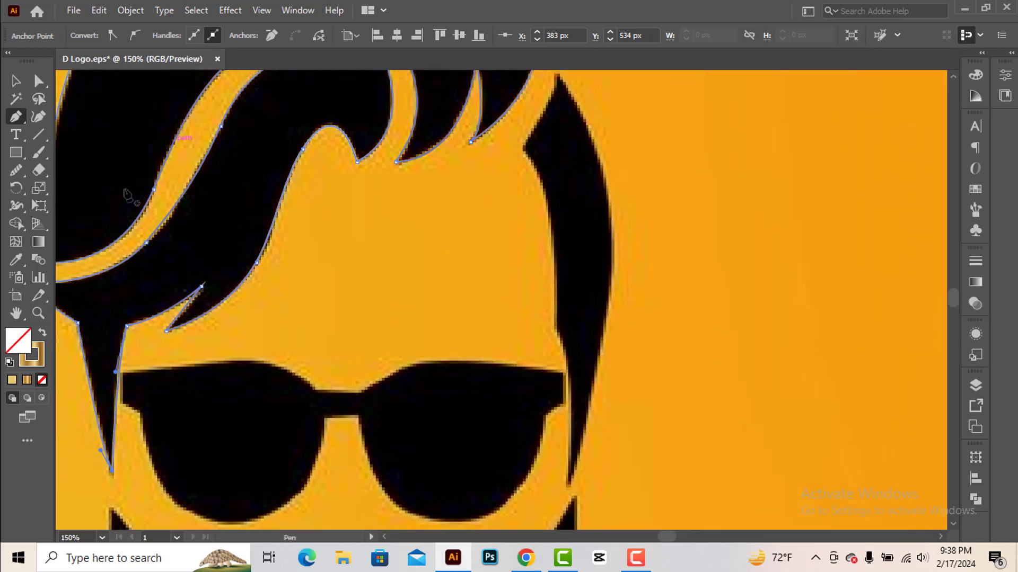
{"action": "left_click", "coordinate": [524, 152]}
{"action": "scroll", "coordinate": [524, 152], "scroll_direction": "up", "scroll_amount": 2}
{"action": "left_click_drag", "start_coordinate": [557, 129], "coordinate": [564, 92]}
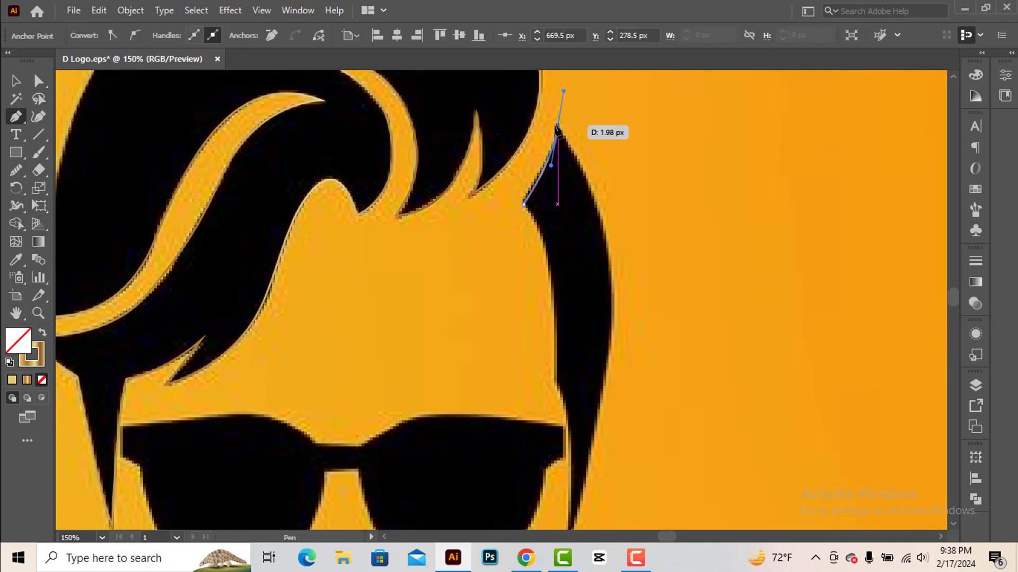
{"action": "scroll", "coordinate": [604, 270], "scroll_direction": "down", "scroll_amount": 2}
{"action": "scroll", "coordinate": [578, 113], "scroll_direction": "up", "scroll_amount": 1}
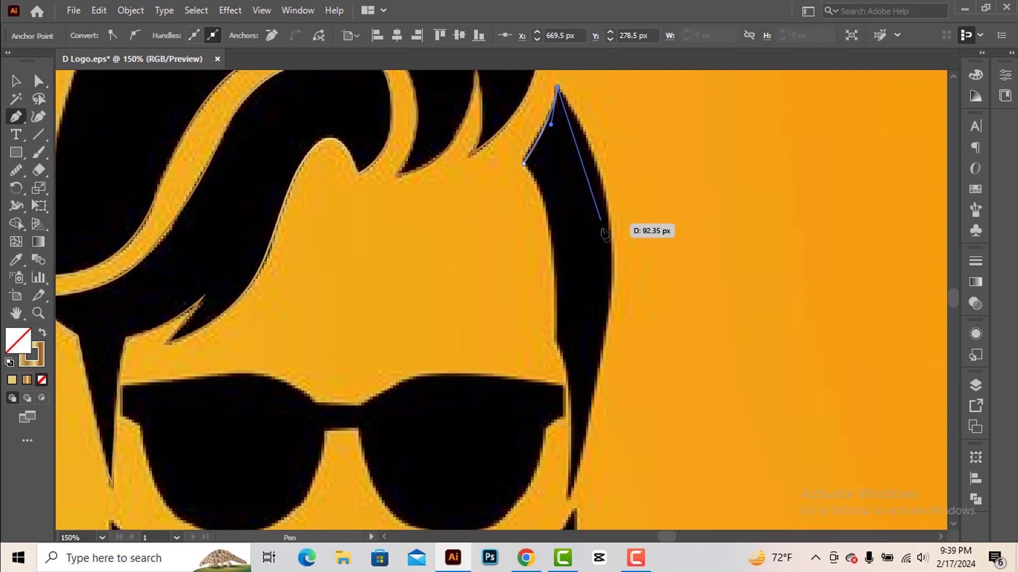
Trace the lock's outer and inner edges to close its outline, then start one at the sunglasses
{"action": "key", "text": "Escape"}
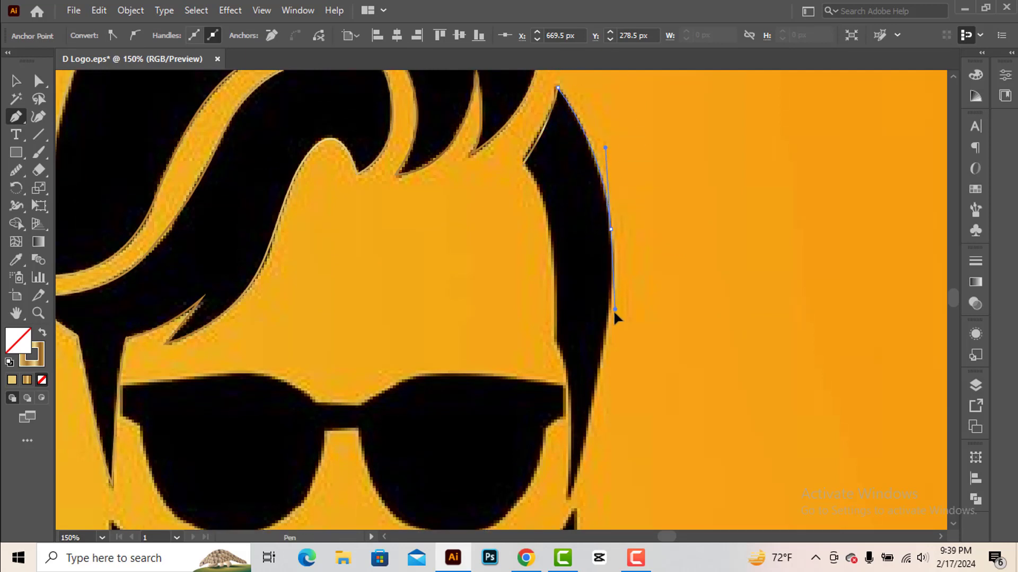
{"action": "left_click_drag", "start_coordinate": [616, 321], "coordinate": [616, 321]}
{"action": "scroll", "coordinate": [607, 377], "scroll_direction": "down", "scroll_amount": 5}
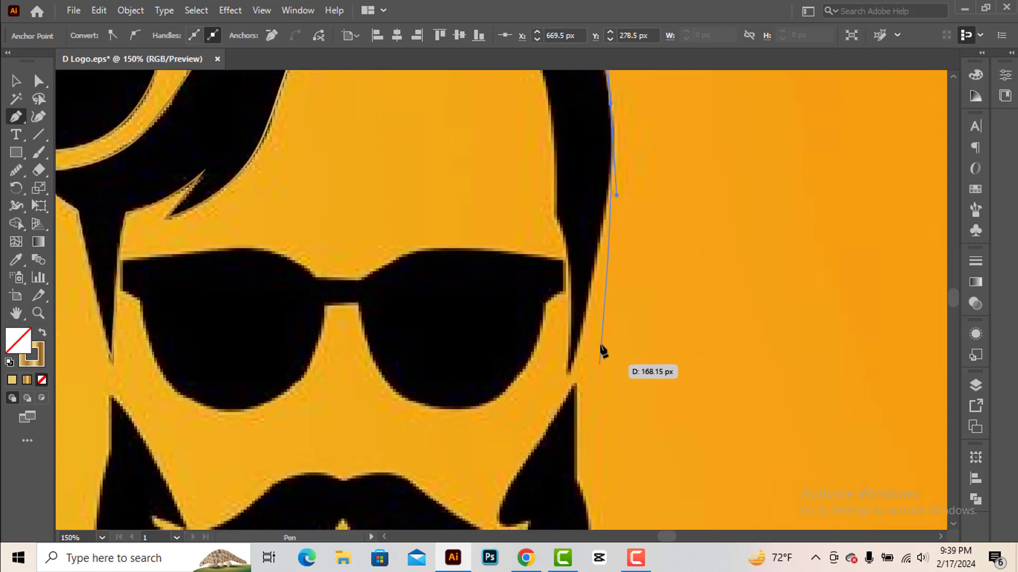
{"action": "left_click_drag", "start_coordinate": [570, 369], "coordinate": [554, 412]}
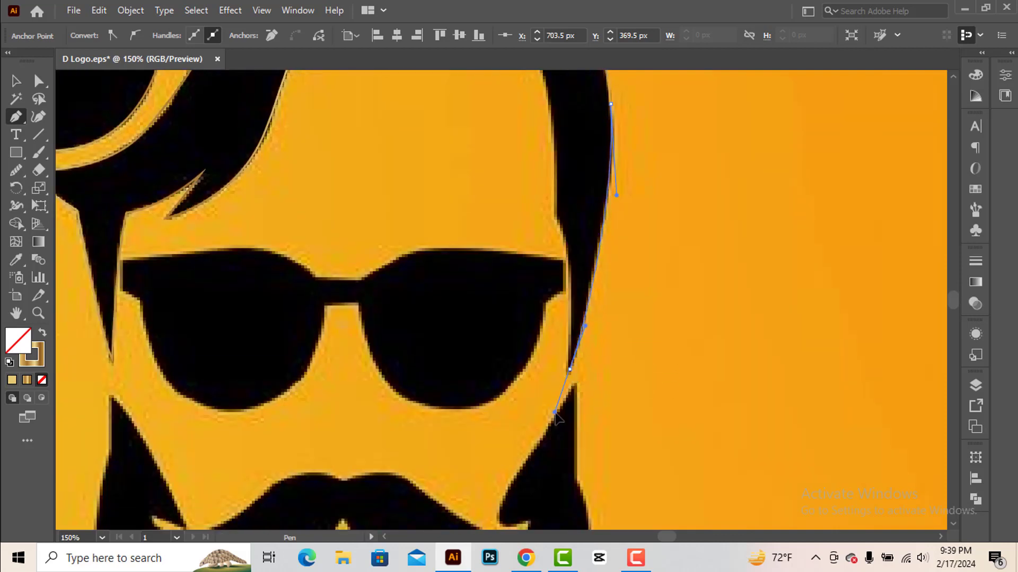
{"action": "scroll", "coordinate": [573, 377], "scroll_direction": "up", "scroll_amount": 2}
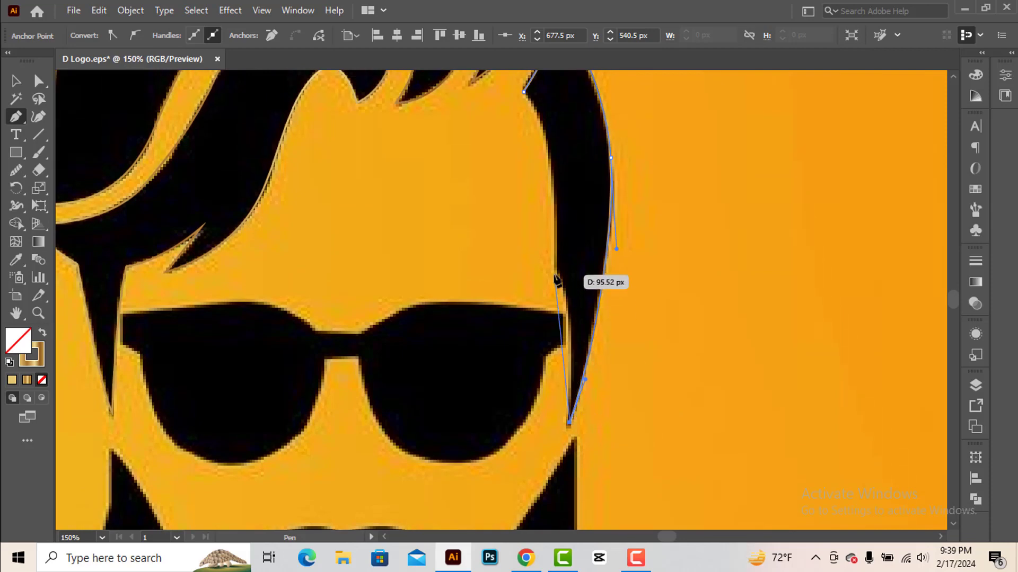
{"action": "left_click_drag", "start_coordinate": [557, 274], "coordinate": [534, 215]}
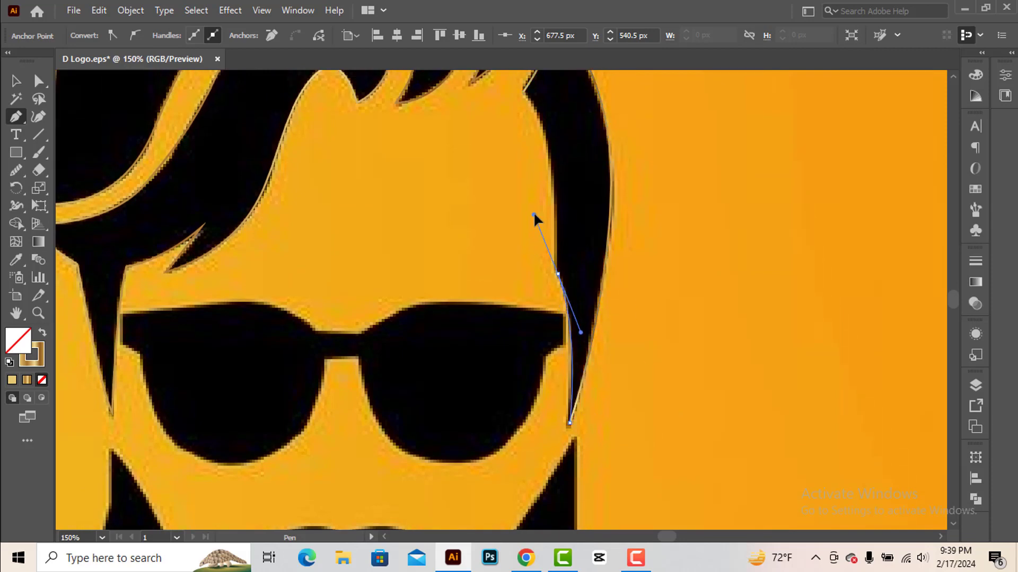
{"action": "scroll", "coordinate": [549, 240], "scroll_direction": "up", "scroll_amount": 2}
{"action": "scroll", "coordinate": [562, 329], "scroll_direction": "up", "scroll_amount": 2}
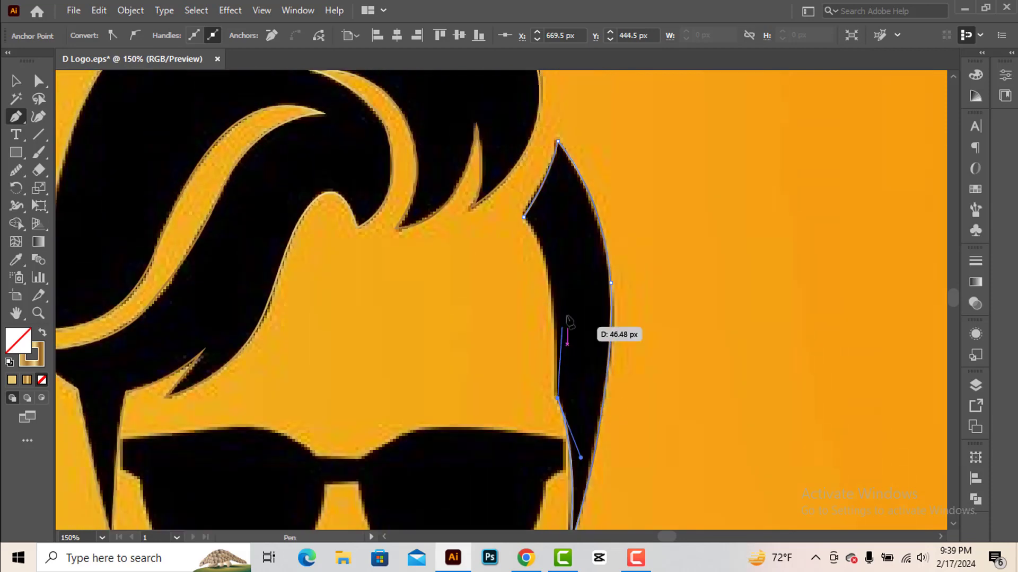
{"action": "left_click_drag", "start_coordinate": [523, 217], "coordinate": [566, 275]}
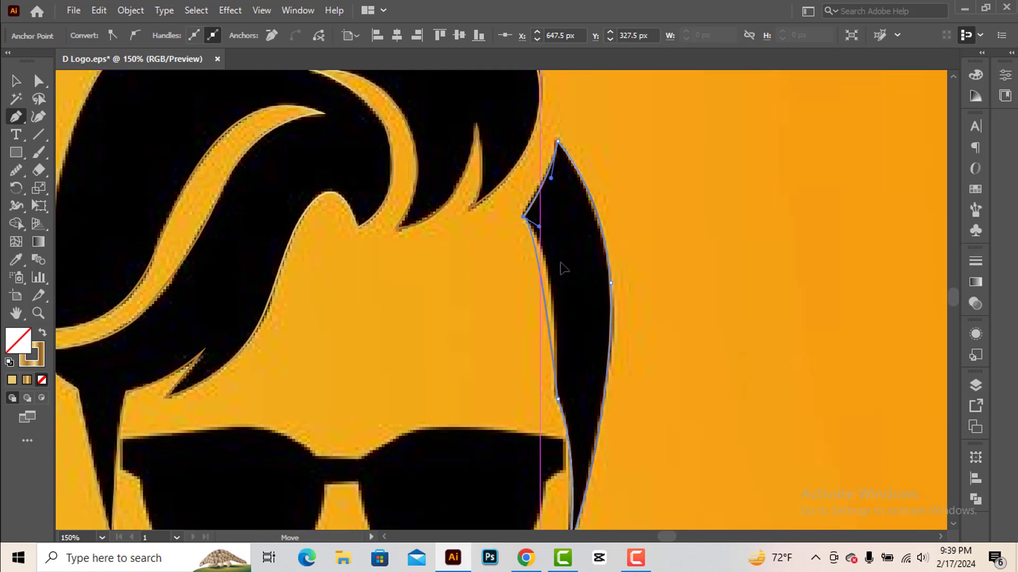
{"action": "scroll", "coordinate": [564, 297], "scroll_direction": "down", "scroll_amount": 1}
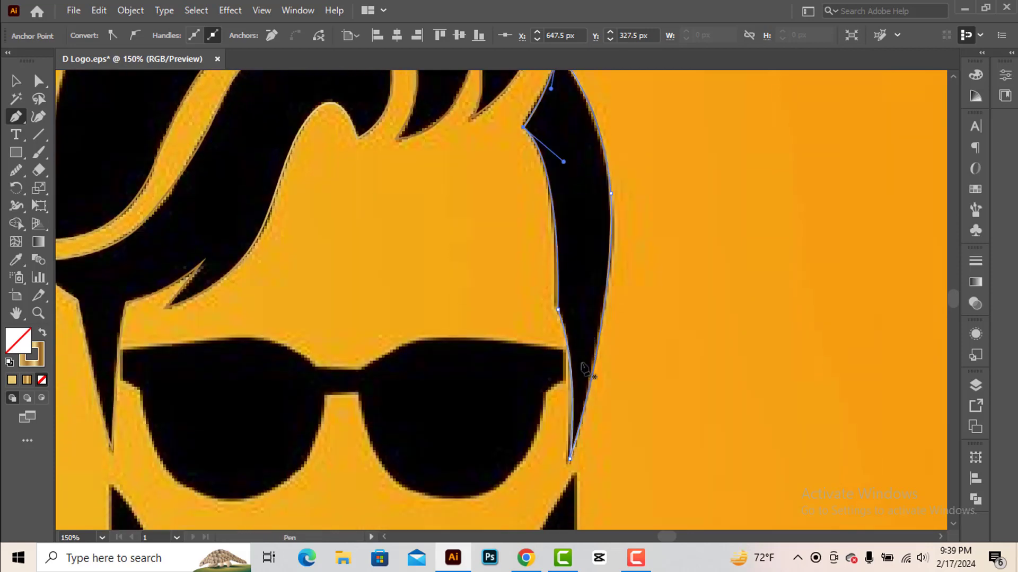
{"action": "scroll", "coordinate": [563, 318], "scroll_direction": "down", "scroll_amount": 2}
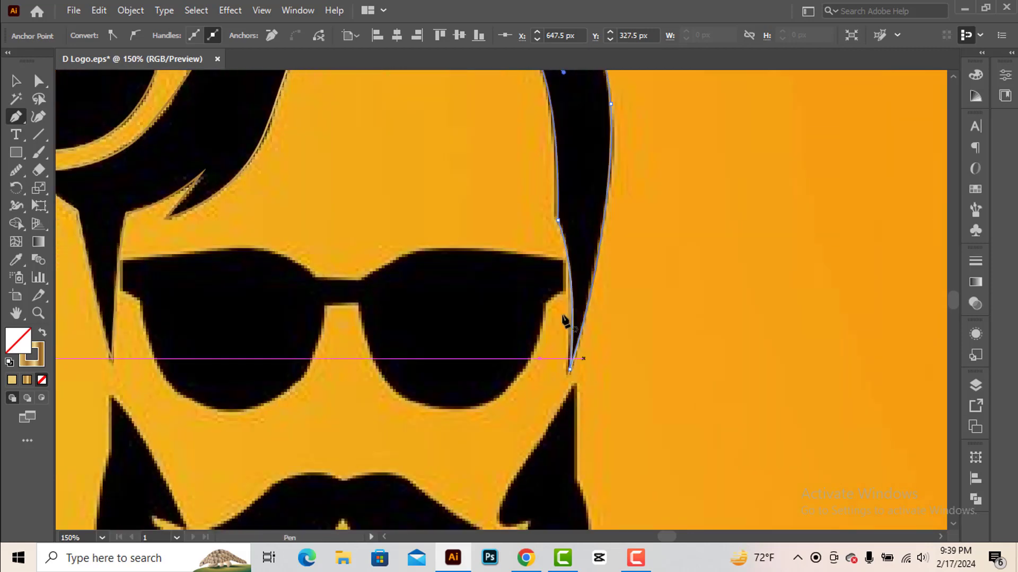
{"action": "left_click", "coordinate": [563, 260]}
Outline the right lens's edge and bottom up to the bridge, undoing two misplaced anchors
{"action": "left_click", "coordinate": [567, 290]}
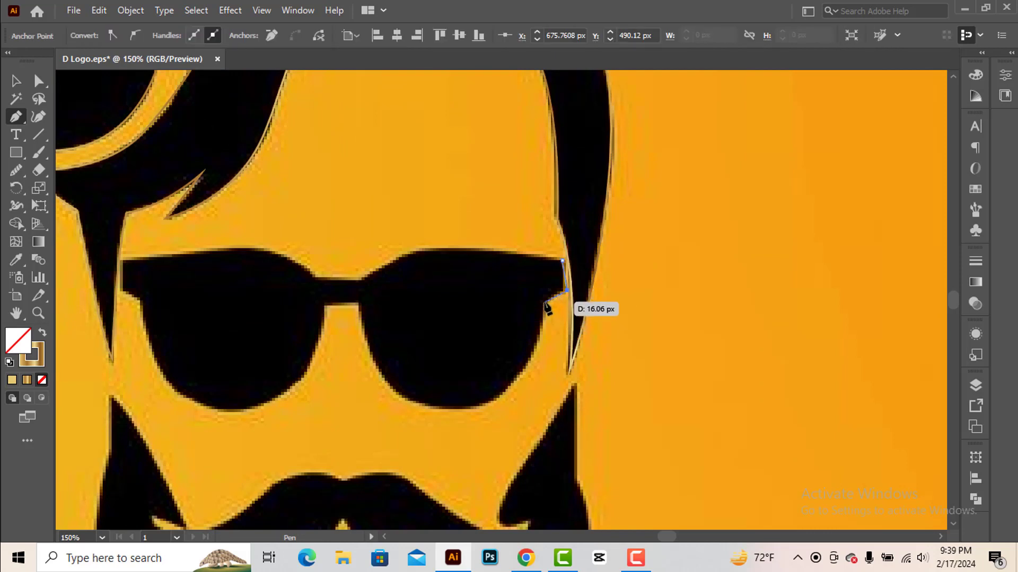
{"action": "left_click_drag", "start_coordinate": [544, 306], "coordinate": [544, 319]}
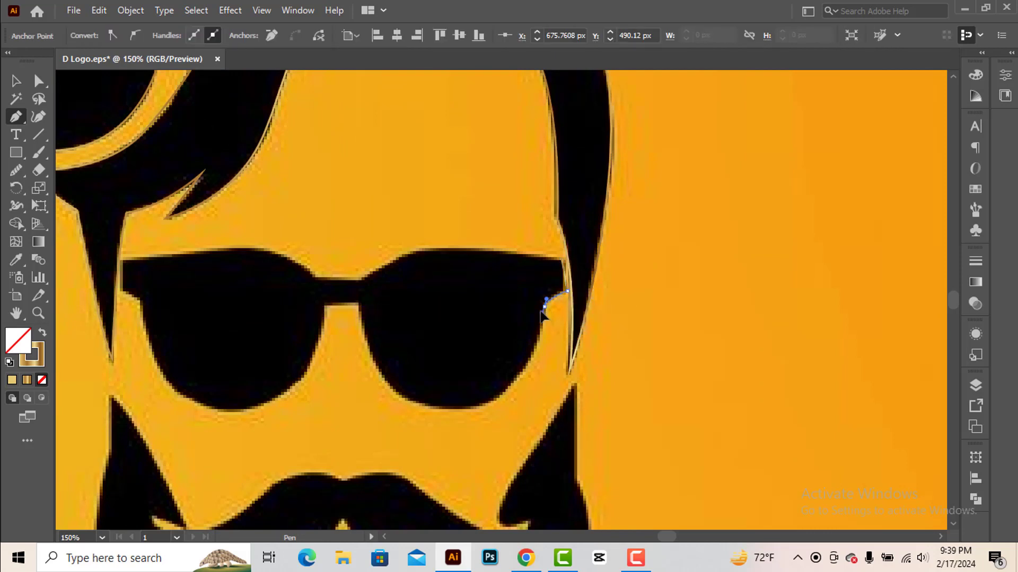
{"action": "scroll", "coordinate": [543, 317], "scroll_direction": "down", "scroll_amount": 1}
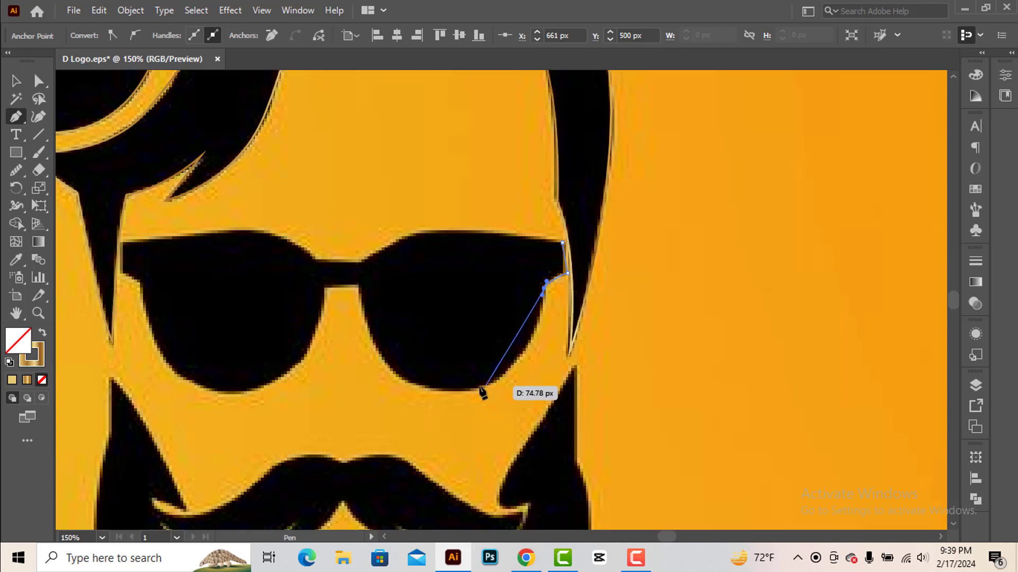
{"action": "left_click_drag", "start_coordinate": [472, 390], "coordinate": [428, 403]}
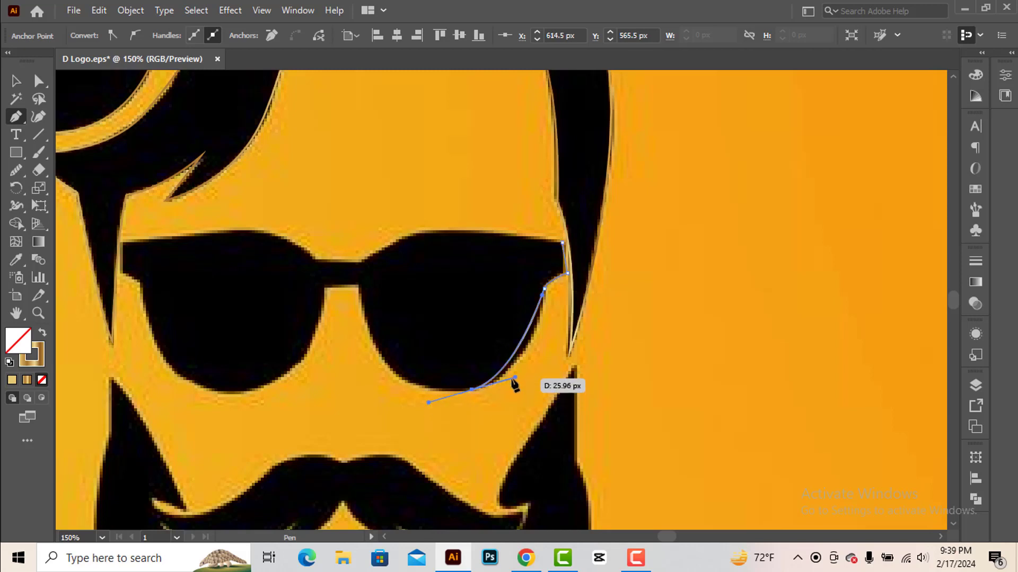
{"action": "left_click_drag", "start_coordinate": [551, 360], "coordinate": [540, 373]}
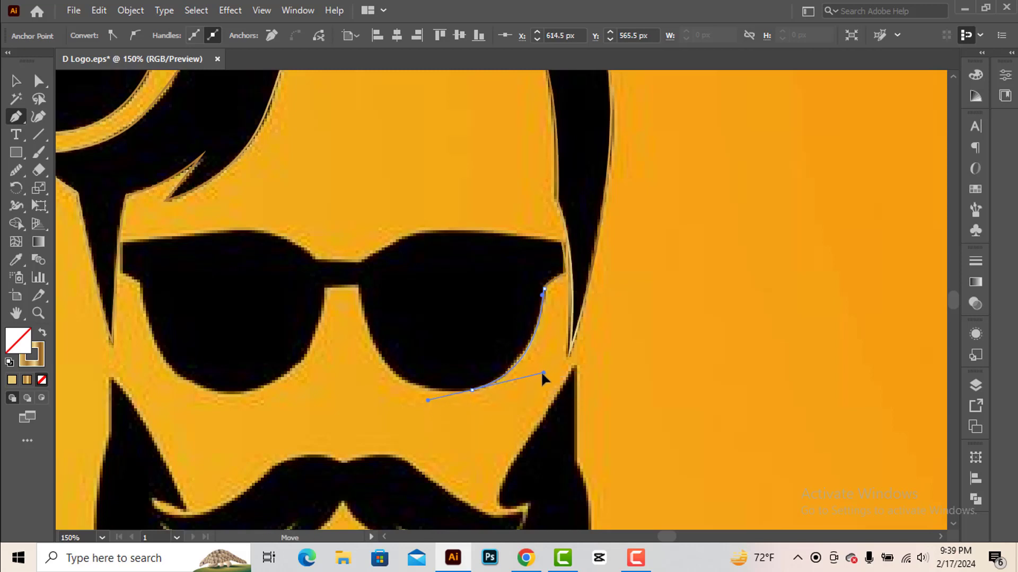
{"action": "left_click", "coordinate": [380, 357]}
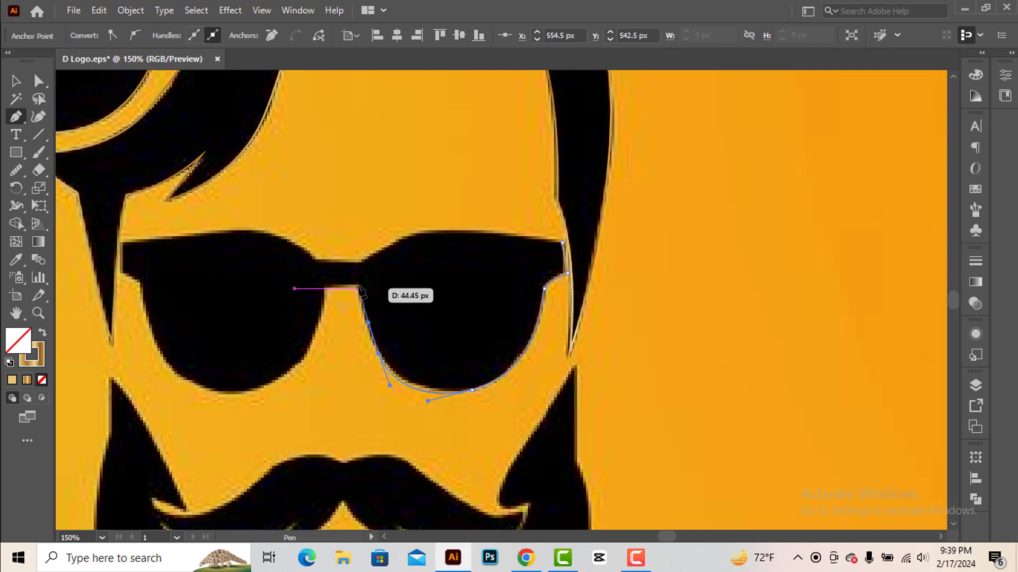
{"action": "key", "text": "ctrl+z"}
{"action": "key", "text": "ctrl+z"}
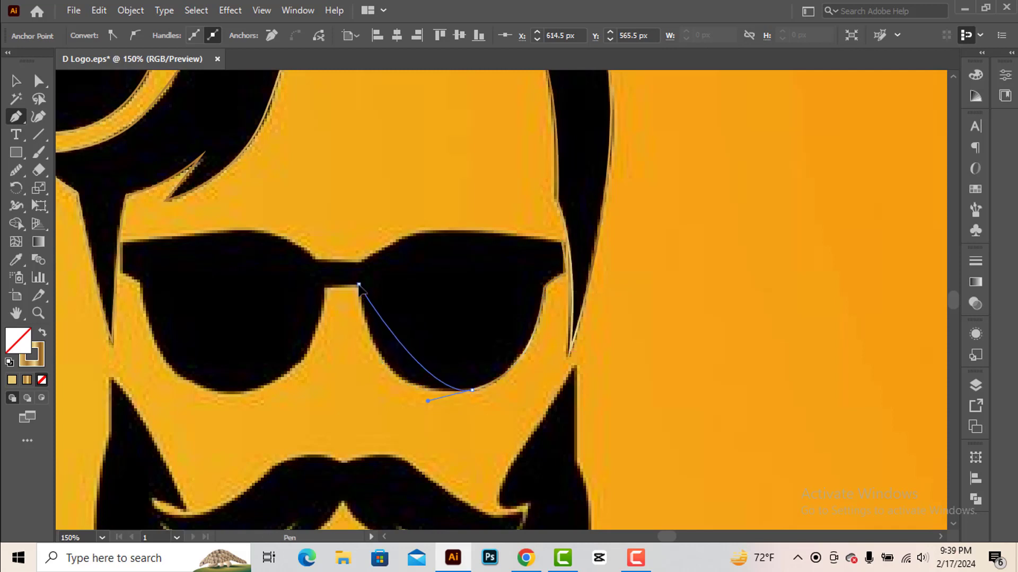
{"action": "left_click_drag", "start_coordinate": [359, 284], "coordinate": [370, 392]}
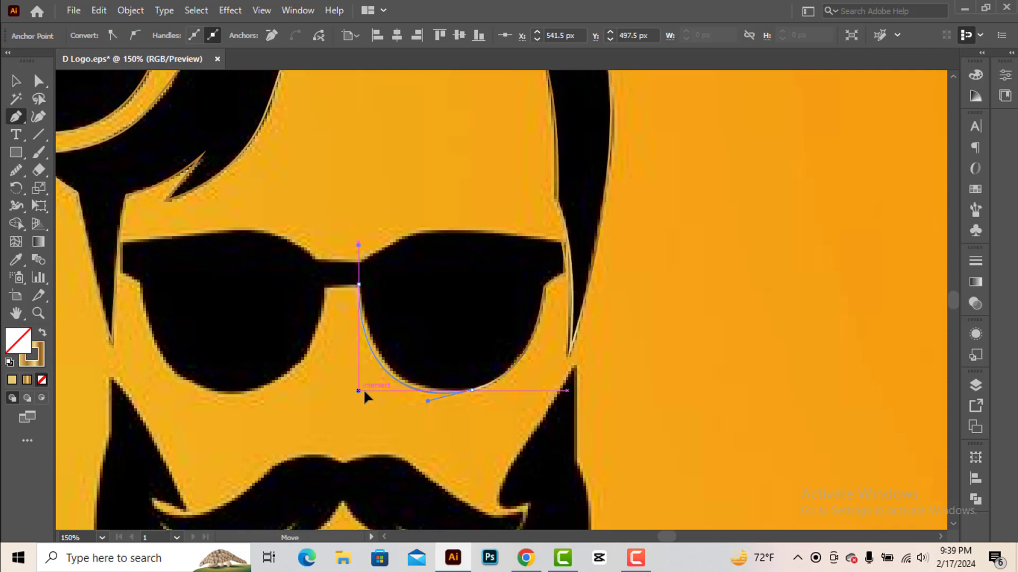
{"action": "left_click_drag", "start_coordinate": [359, 284], "coordinate": [330, 289]}
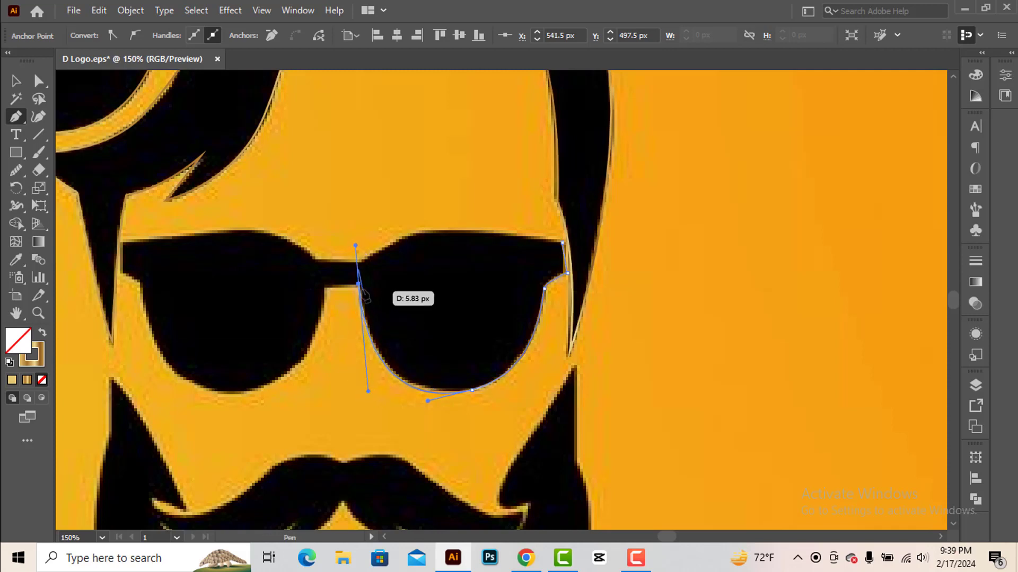
{"action": "left_click", "coordinate": [326, 289]}
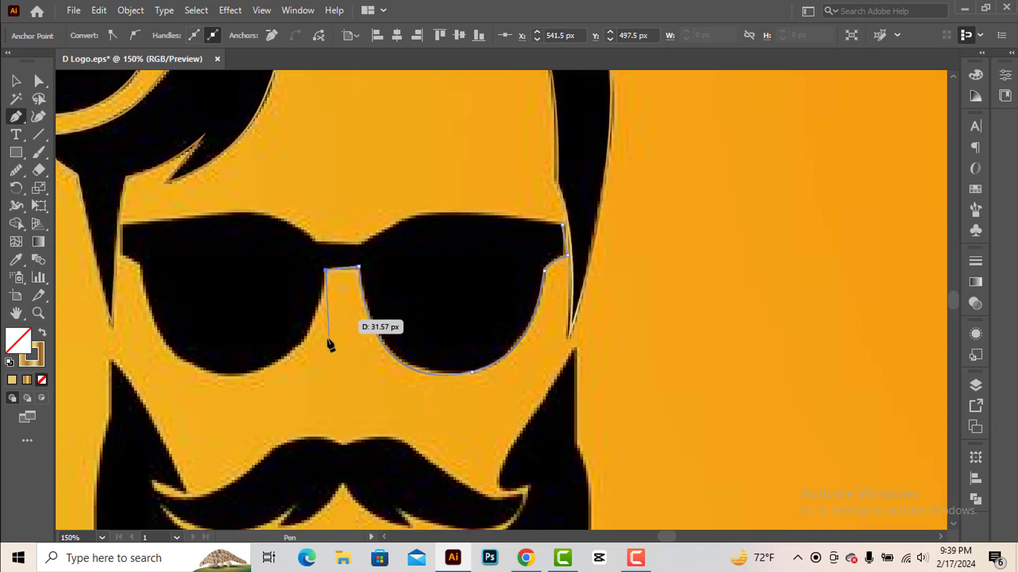
{"action": "scroll", "coordinate": [328, 291], "scroll_direction": "down", "scroll_amount": 3}
{"action": "mouse_move", "coordinate": [239, 304]}
{"action": "left_mouse_down"}
{"action": "mouse_move", "coordinate": [197, 310]}
{"action": "mouse_move", "coordinate": [325, 298]}
{"action": "left_mouse_up"}
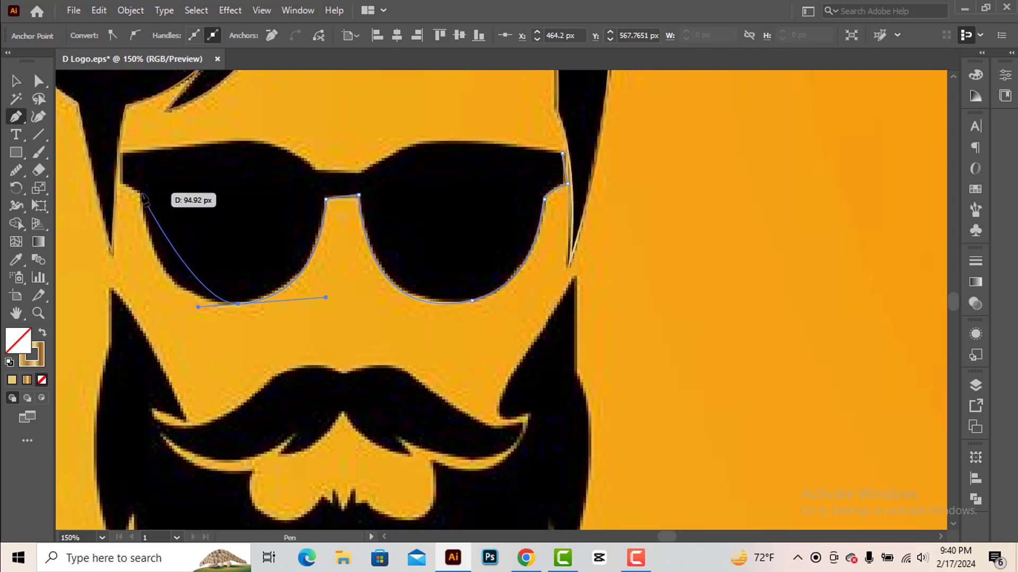
Trace around the left lens, over both lens tops and the bridge, closing the outline
{"action": "mouse_move", "coordinate": [140, 192]}
{"action": "left_mouse_down"}
{"action": "mouse_move", "coordinate": [132, 276]}
{"action": "mouse_move", "coordinate": [146, 291]}
{"action": "left_mouse_up"}
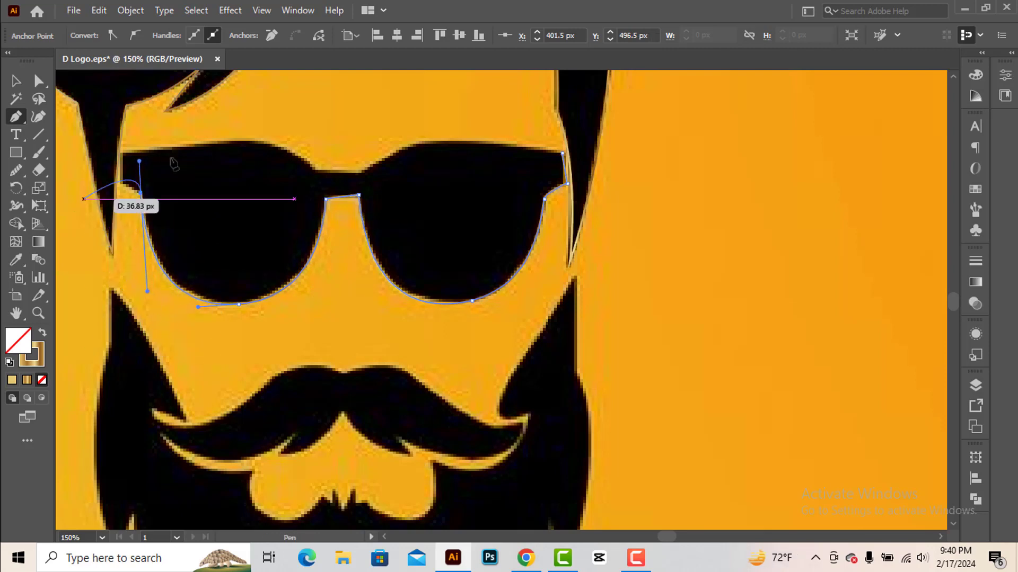
{"action": "left_click", "coordinate": [141, 193]}
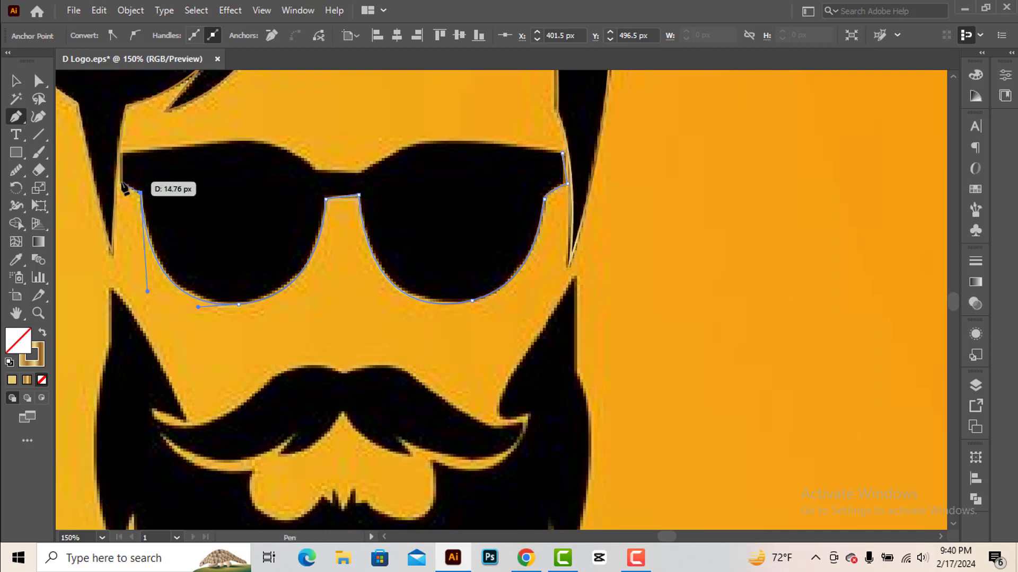
{"action": "left_click", "coordinate": [122, 183]}
{"action": "left_click", "coordinate": [122, 153]}
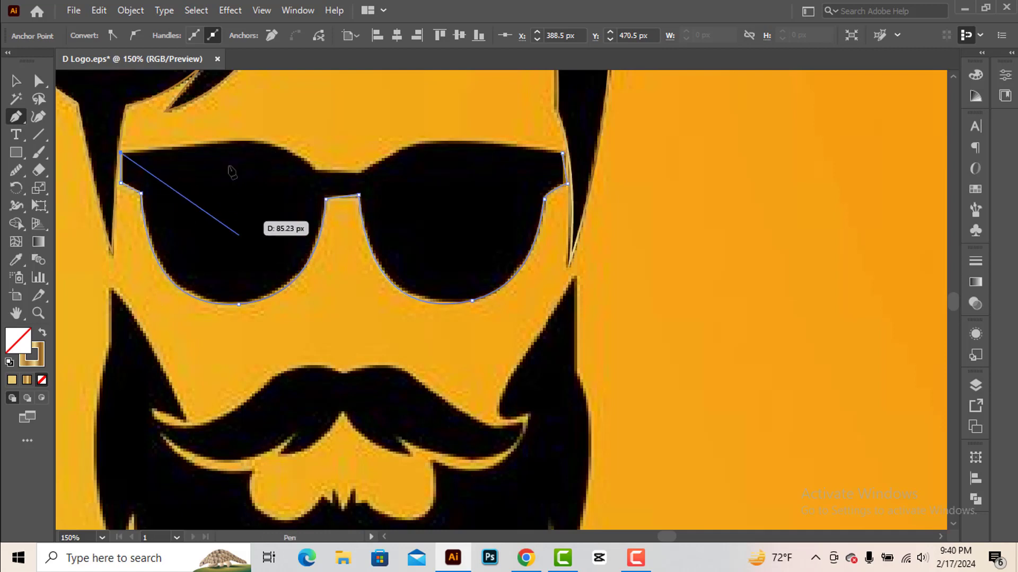
{"action": "left_click_drag", "start_coordinate": [228, 140], "coordinate": [259, 139]}
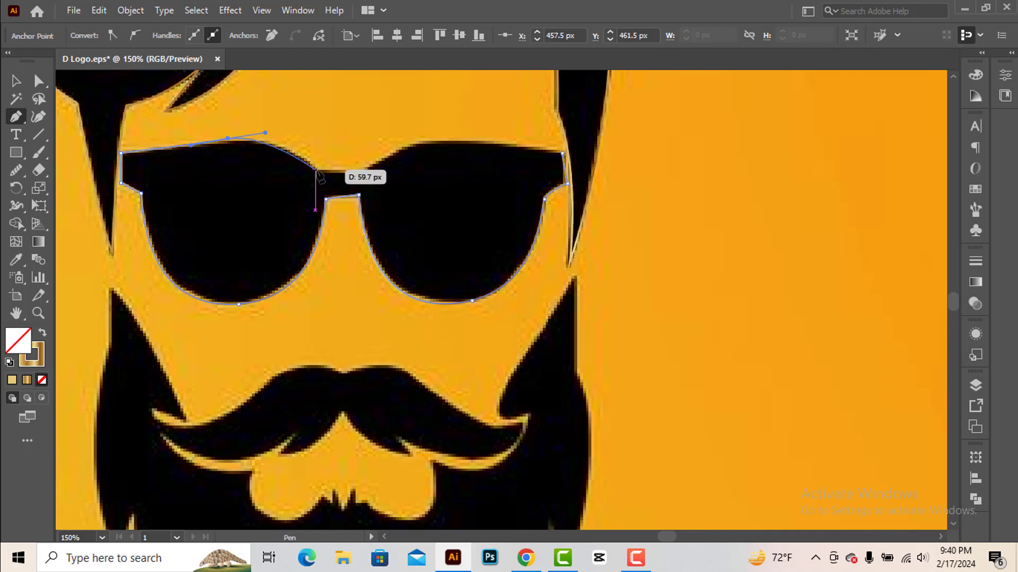
{"action": "left_click_drag", "start_coordinate": [315, 170], "coordinate": [326, 183]}
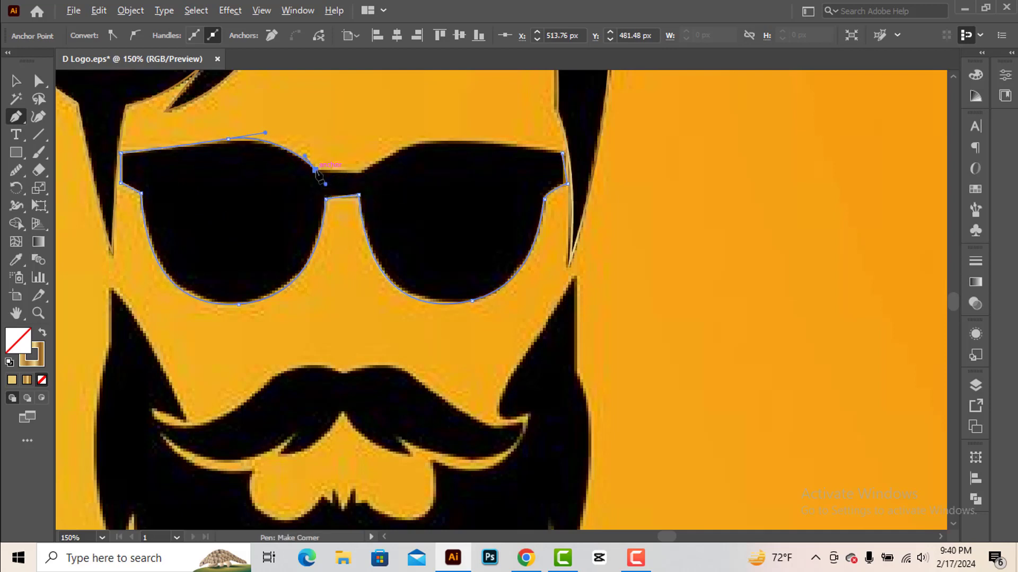
{"action": "left_click", "coordinate": [359, 171]}
{"action": "left_click_drag", "start_coordinate": [420, 141], "coordinate": [440, 140]}
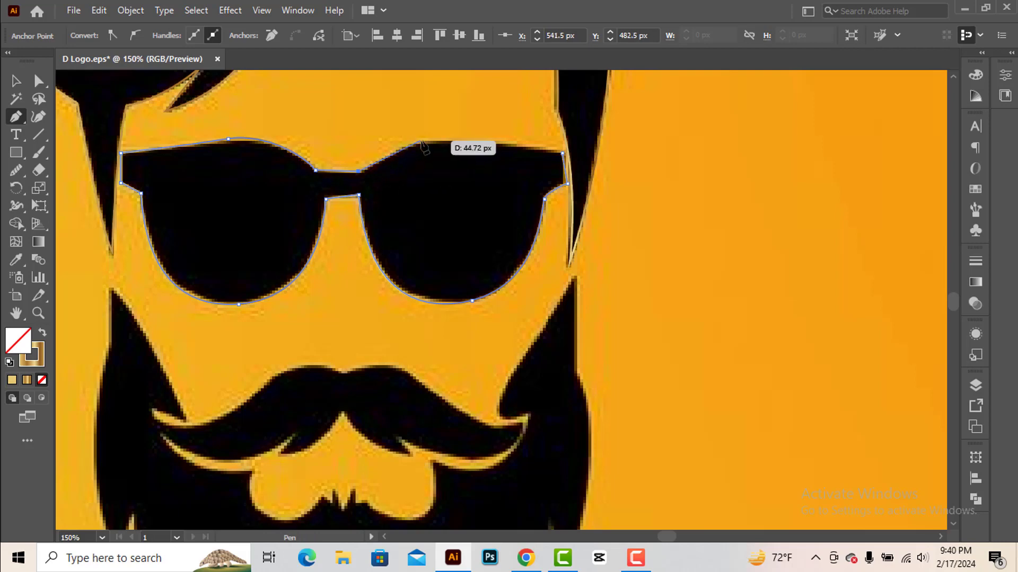
{"action": "left_click_drag", "start_coordinate": [485, 150], "coordinate": [583, 158]}
{"action": "left_click", "coordinate": [562, 152]}
Start a new path at the beard's right edge, curving down it to a sharp corner
{"action": "scroll", "coordinate": [464, 287], "scroll_direction": "down", "scroll_amount": 3}
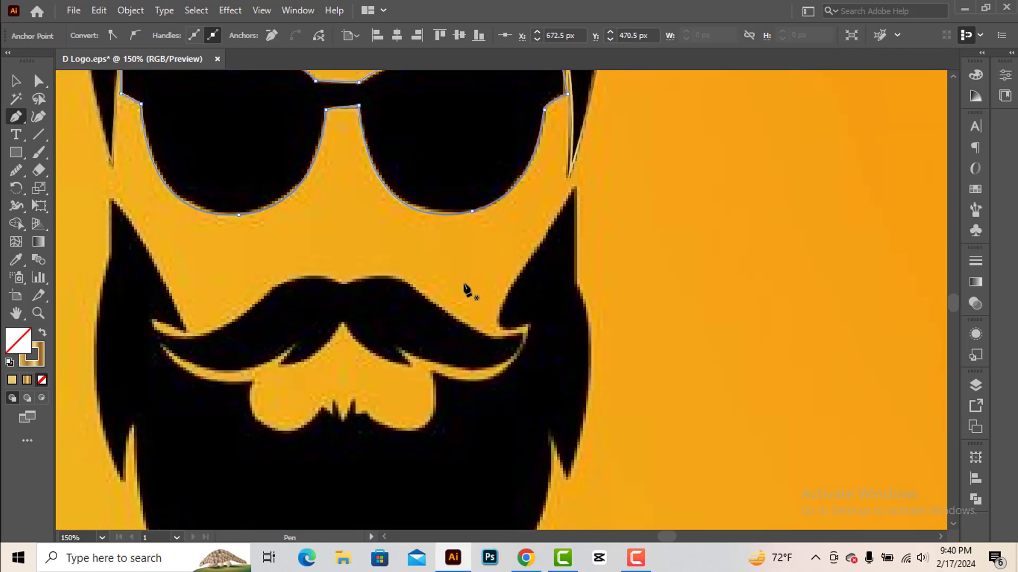
{"action": "scroll", "coordinate": [339, 303], "scroll_direction": "up", "scroll_amount": 1}
{"action": "scroll", "coordinate": [344, 303], "scroll_direction": "down", "scroll_amount": 2}
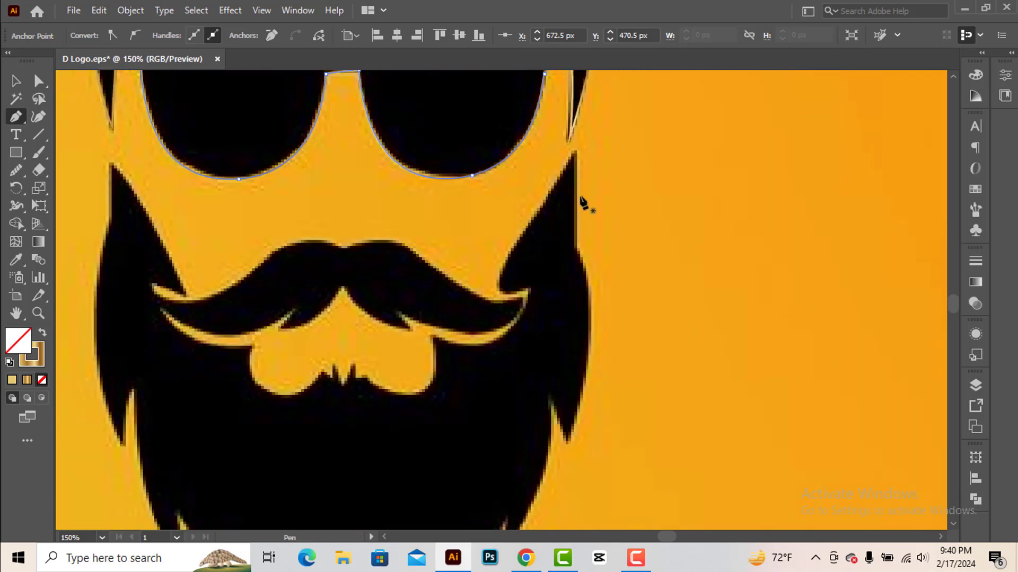
{"action": "left_click", "coordinate": [576, 153]}
{"action": "left_click", "coordinate": [576, 247]}
{"action": "scroll", "coordinate": [576, 255], "scroll_direction": "down", "scroll_amount": 2}
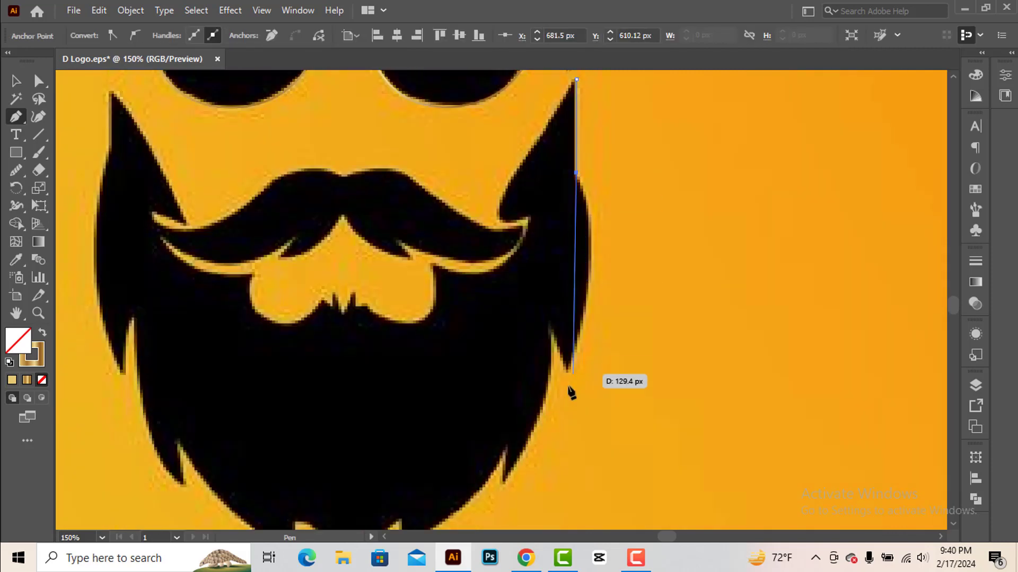
{"action": "left_click_drag", "start_coordinate": [568, 369], "coordinate": [555, 419]}
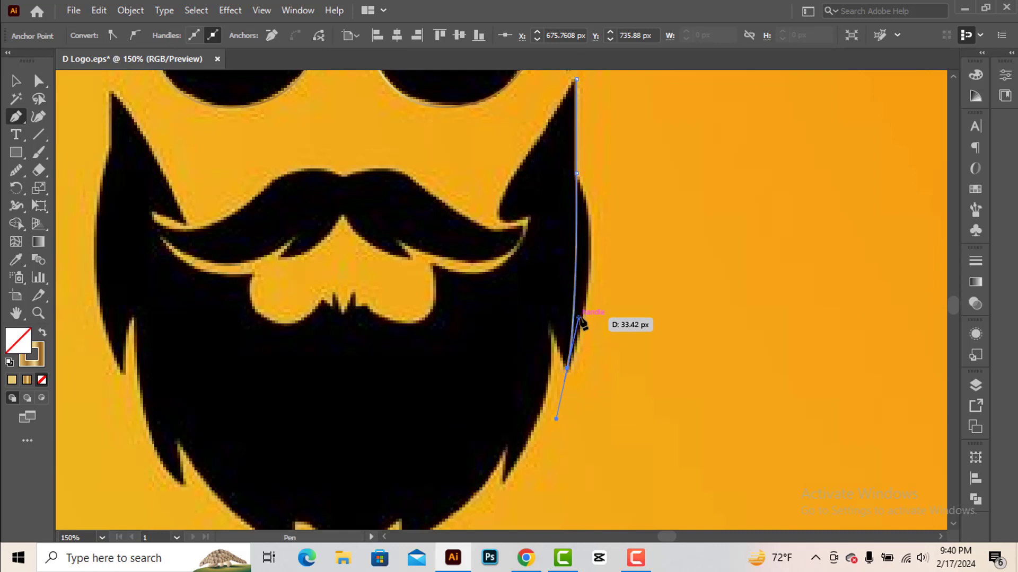
{"action": "left_click_drag", "start_coordinate": [579, 318], "coordinate": [617, 234]}
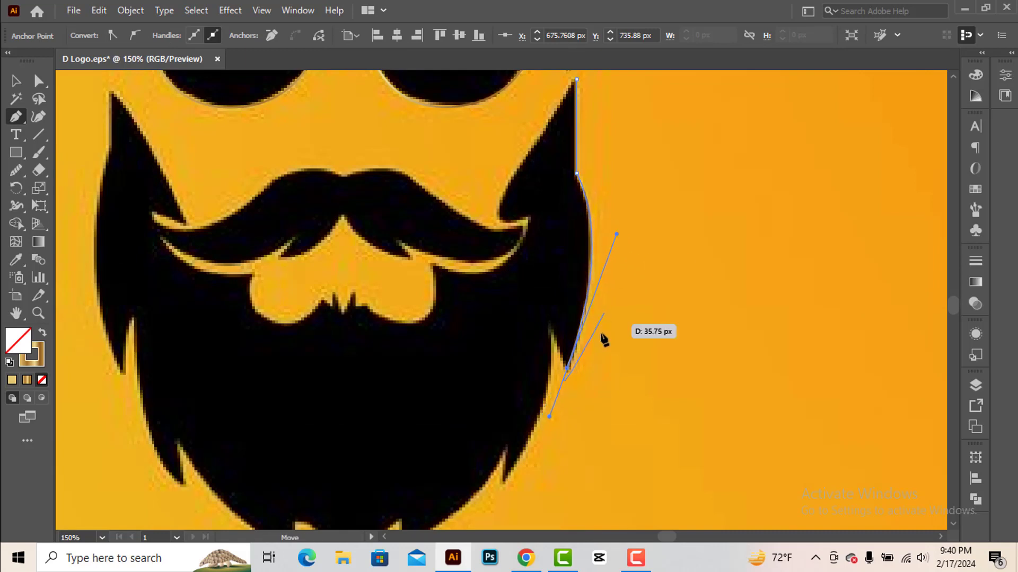
{"action": "left_click", "coordinate": [568, 369]}
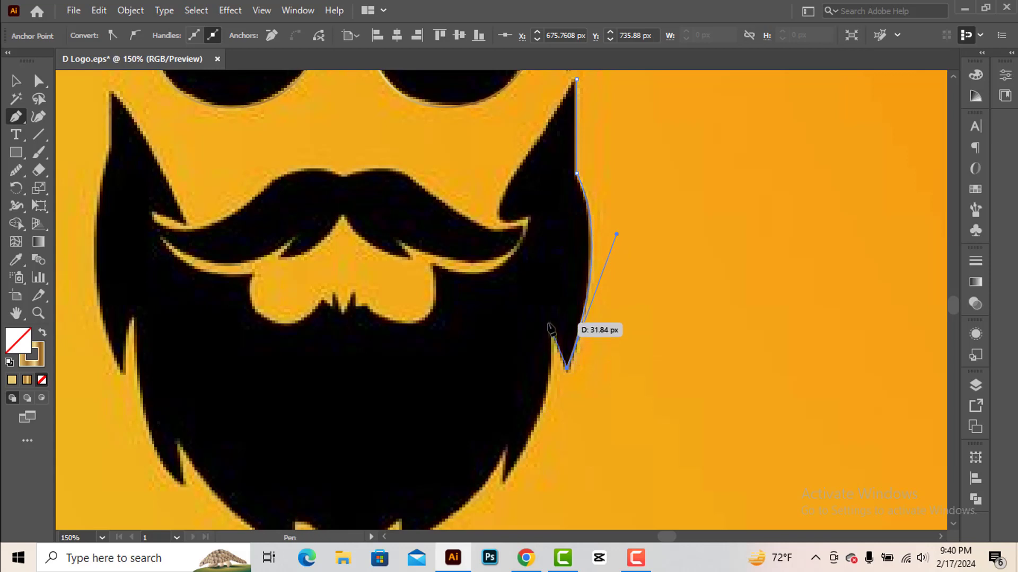
Trace the notch and lower-right beard, adding corners at the bottom-right spikes
{"action": "left_click", "coordinate": [548, 324]}
{"action": "scroll", "coordinate": [548, 324], "scroll_direction": "down", "scroll_amount": 3}
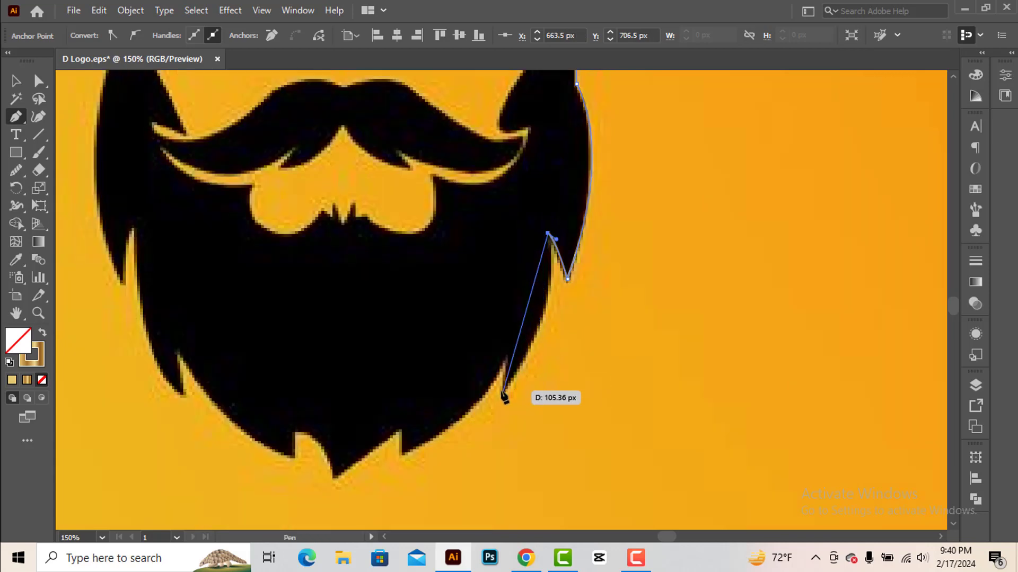
{"action": "left_click_drag", "start_coordinate": [504, 394], "coordinate": [482, 425]}
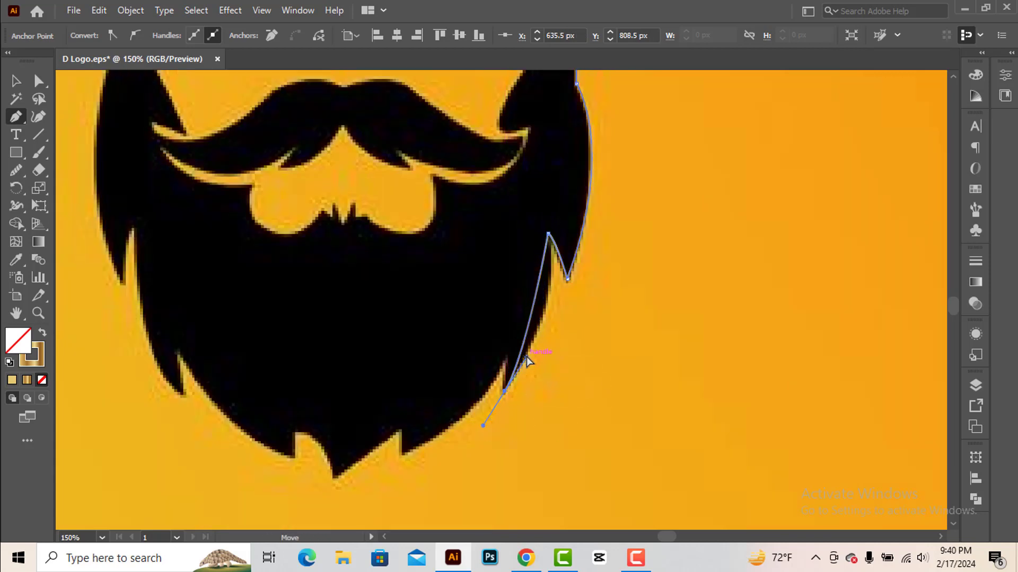
{"action": "left_click_drag", "start_coordinate": [527, 360], "coordinate": [573, 323]}
{"action": "left_click_drag", "start_coordinate": [571, 289], "coordinate": [569, 281]}
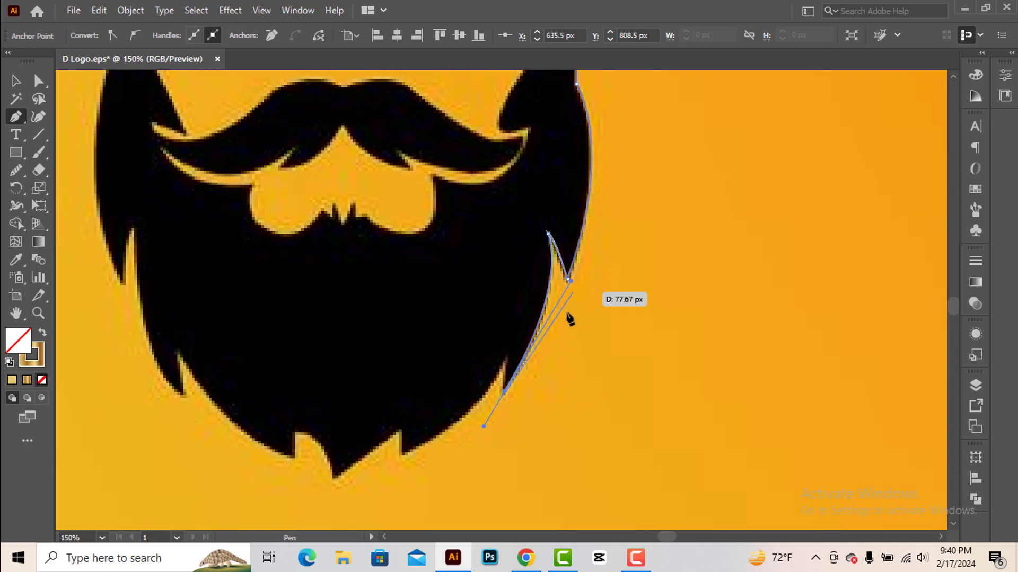
{"action": "left_click", "coordinate": [504, 392]}
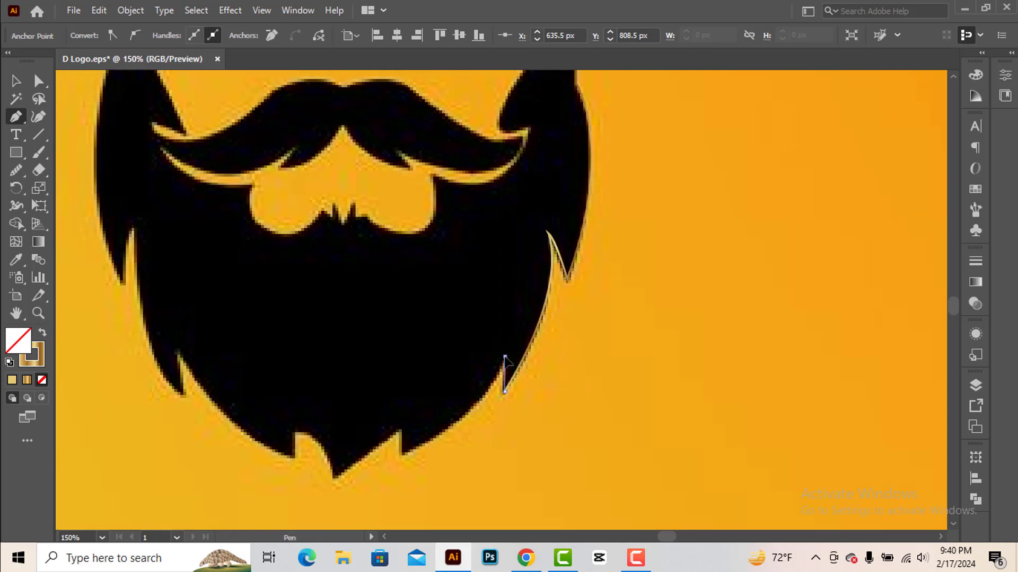
{"action": "scroll", "coordinate": [477, 381], "scroll_direction": "down", "scroll_amount": 1}
{"action": "mouse_move", "coordinate": [406, 420]}
{"action": "left_mouse_down"}
{"action": "mouse_move", "coordinate": [493, 386]}
{"action": "mouse_move", "coordinate": [495, 370]}
{"action": "left_mouse_up"}
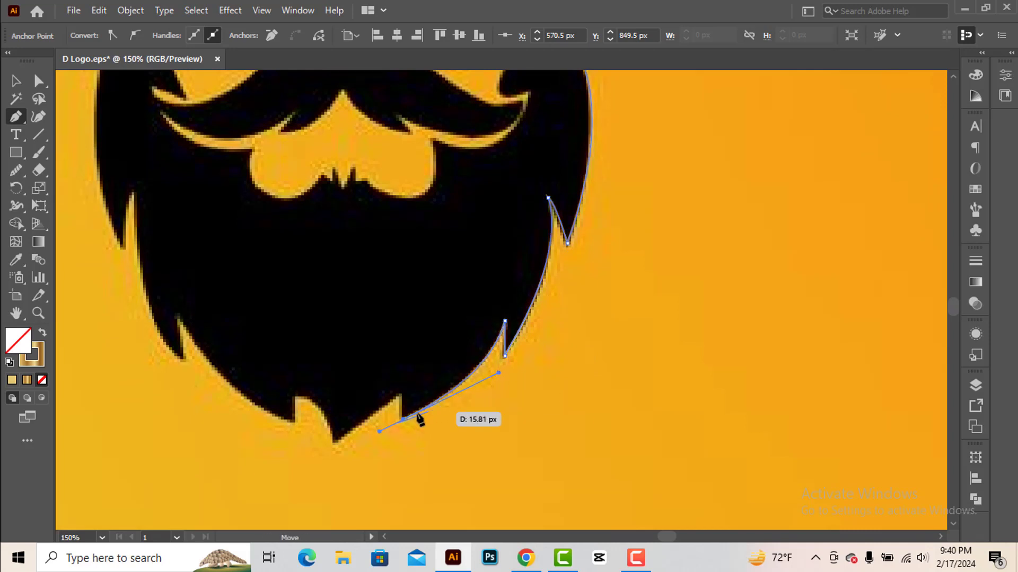
{"action": "left_click_drag", "start_coordinate": [404, 419], "coordinate": [402, 399]}
{"action": "left_click", "coordinate": [403, 393]}
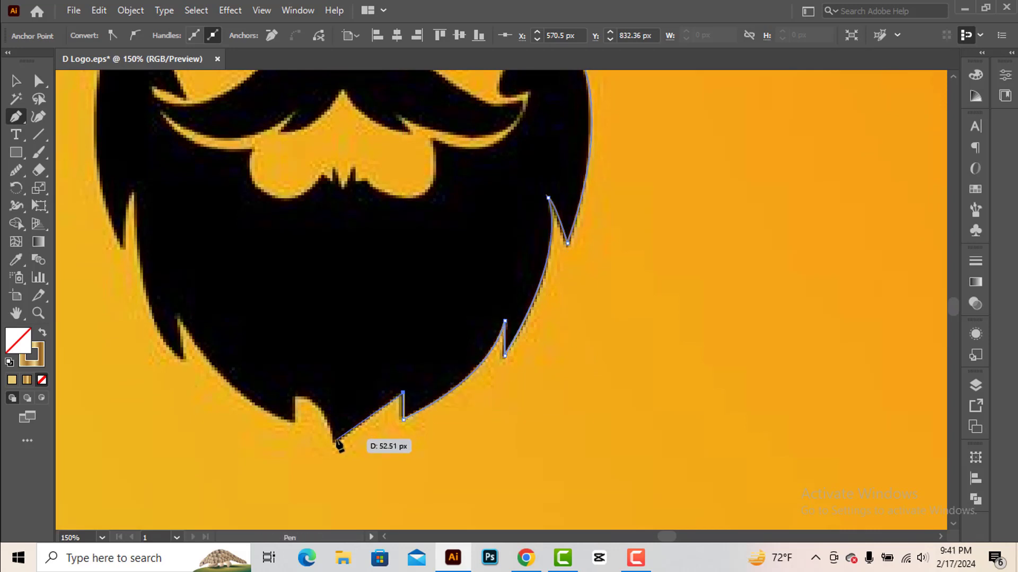
Continue around the bottom spikes and up the beard's left side, then zoom out to check
{"action": "left_click", "coordinate": [335, 442]}
{"action": "mouse_move", "coordinate": [295, 396]}
{"action": "left_mouse_down"}
{"action": "mouse_move", "coordinate": [276, 402]}
{"action": "mouse_move", "coordinate": [295, 426]}
{"action": "left_mouse_up"}
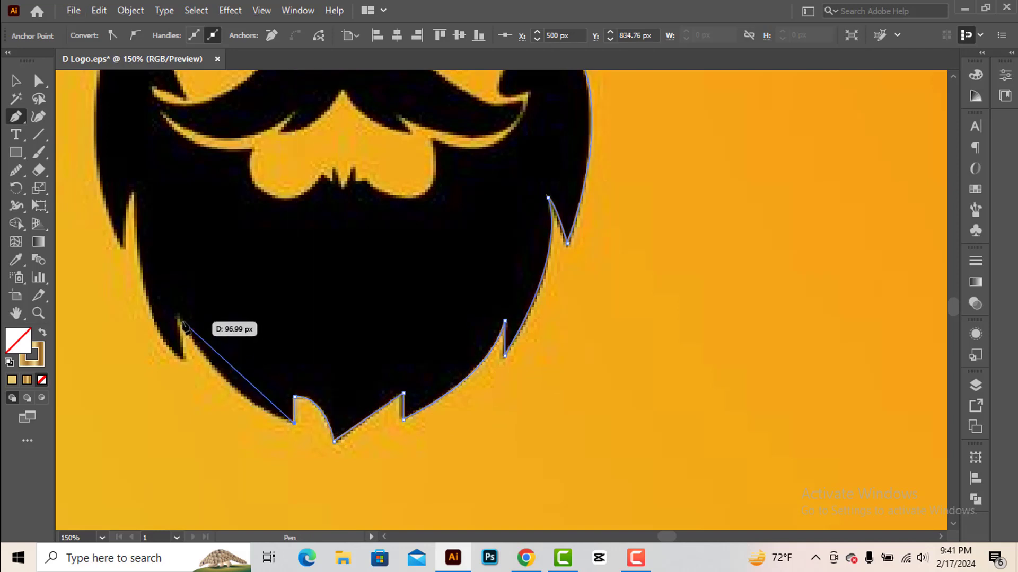
{"action": "mouse_move", "coordinate": [178, 317]}
{"action": "left_mouse_down"}
{"action": "mouse_move", "coordinate": [186, 349]}
{"action": "mouse_move", "coordinate": [228, 392]}
{"action": "left_mouse_up"}
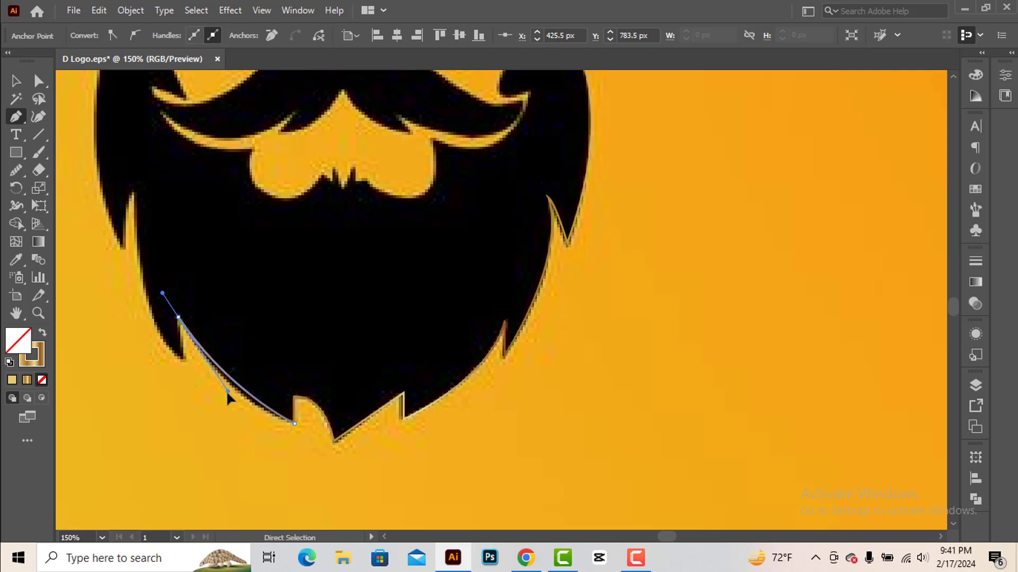
{"action": "left_click_drag", "start_coordinate": [177, 316], "coordinate": [186, 363]}
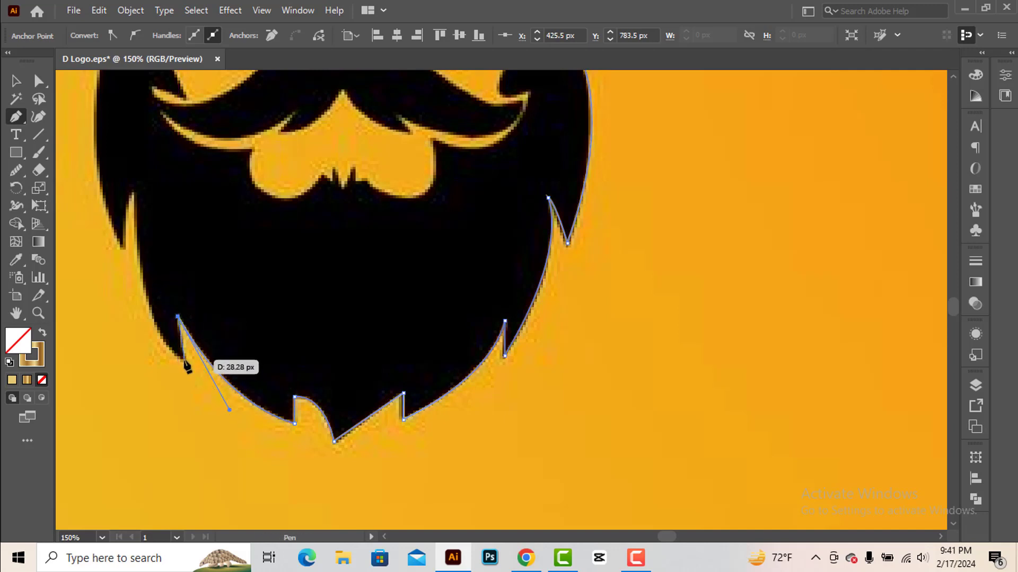
{"action": "left_click", "coordinate": [184, 359]}
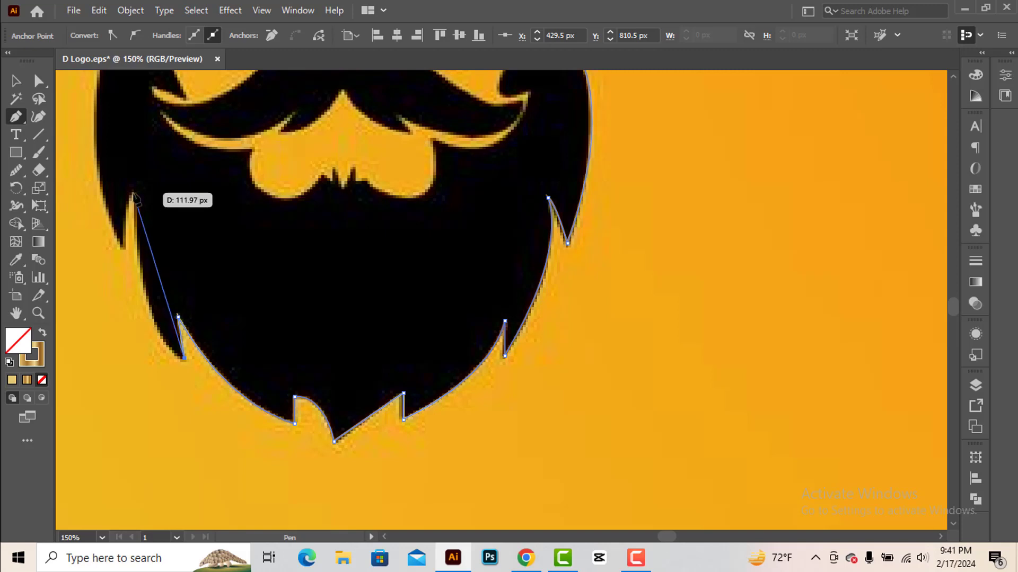
{"action": "left_click_drag", "start_coordinate": [133, 193], "coordinate": [140, 346]}
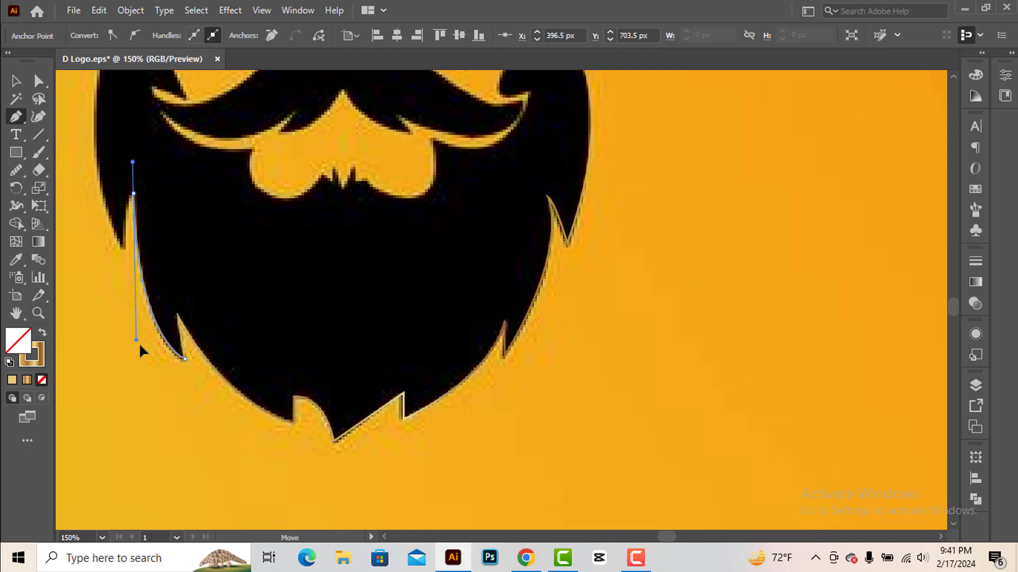
{"action": "left_click_drag", "start_coordinate": [125, 247], "coordinate": [130, 282]}
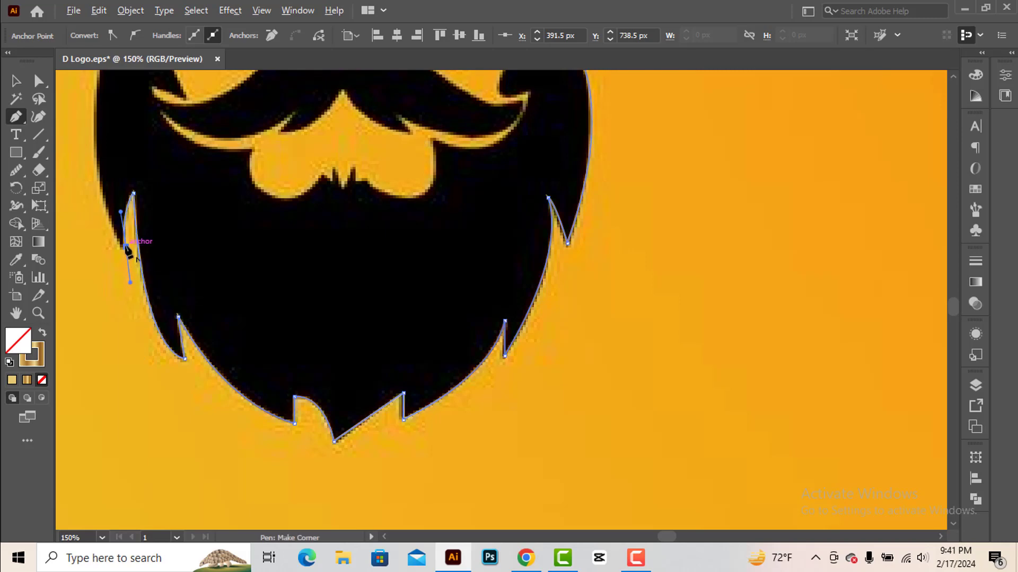
{"action": "key", "text": "ctrl+minus"}
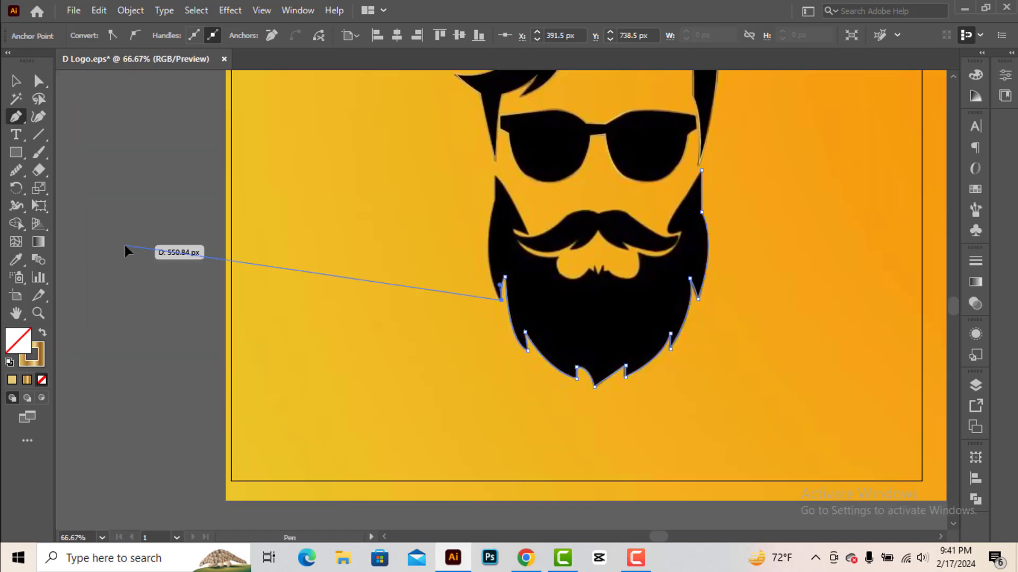
{"action": "key", "text": "ctrl+equal"}
Trace the beard's upper-left corner and curve the path around the mustache's left tip
{"action": "scroll", "coordinate": [419, 209], "scroll_direction": "up", "scroll_amount": 3}
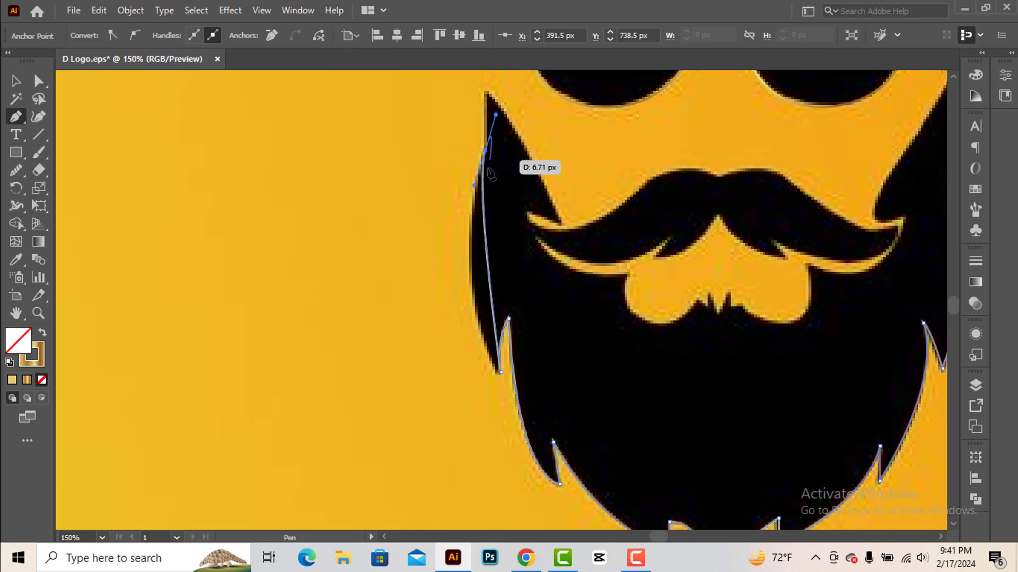
{"action": "left_click_drag", "start_coordinate": [486, 151], "coordinate": [441, 292]}
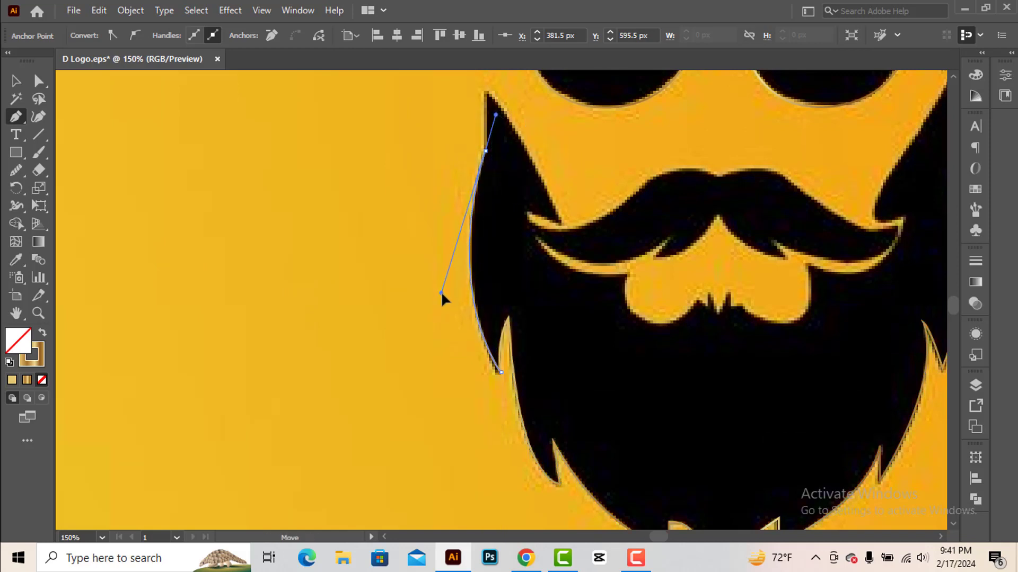
{"action": "left_click", "coordinate": [486, 151]}
{"action": "left_click", "coordinate": [485, 91]}
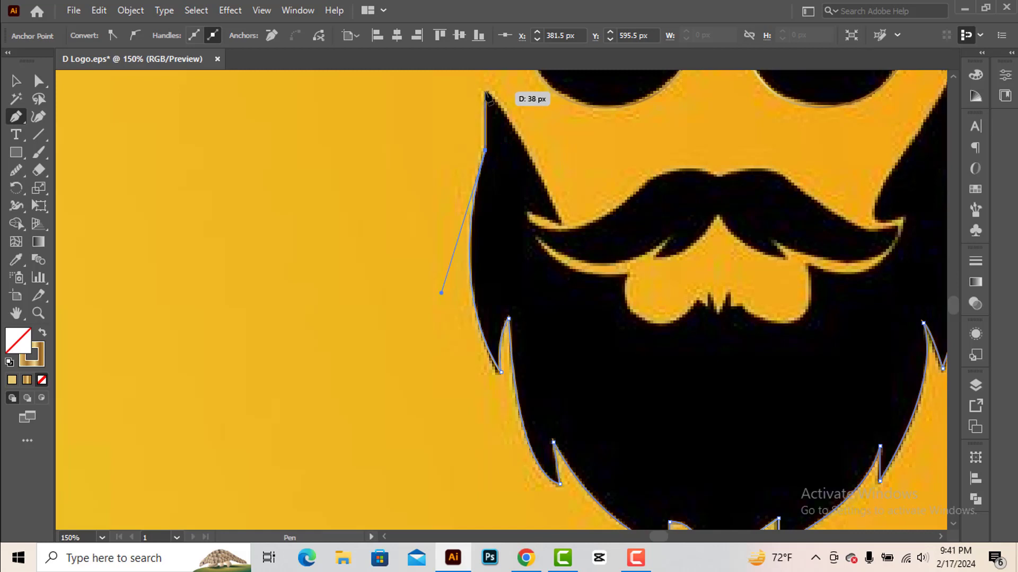
{"action": "left_click_drag", "start_coordinate": [561, 222], "coordinate": [605, 338]}
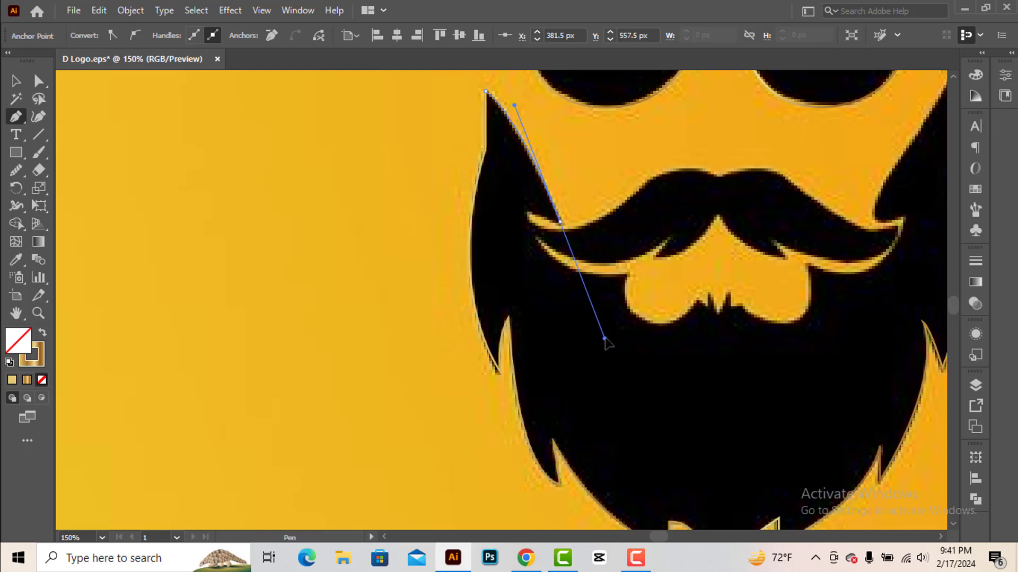
{"action": "left_click", "coordinate": [560, 222]}
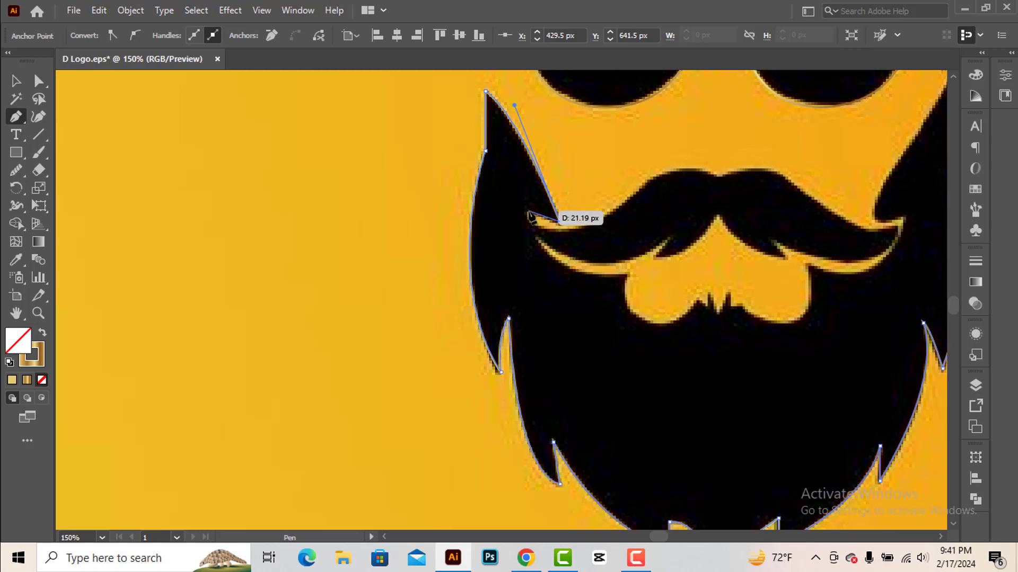
{"action": "left_click", "coordinate": [529, 212]}
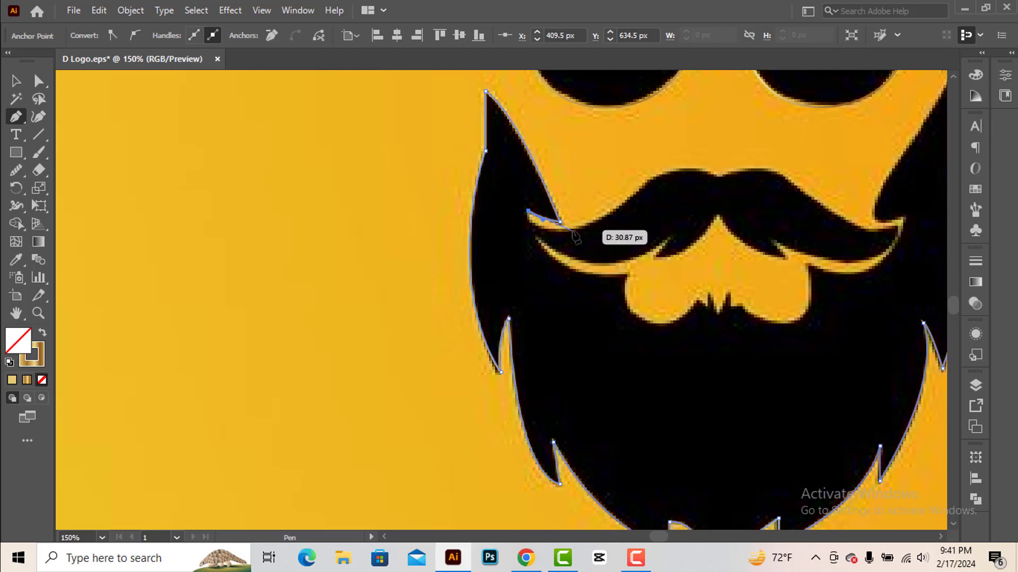
{"action": "left_click_drag", "start_coordinate": [574, 230], "coordinate": [625, 222]}
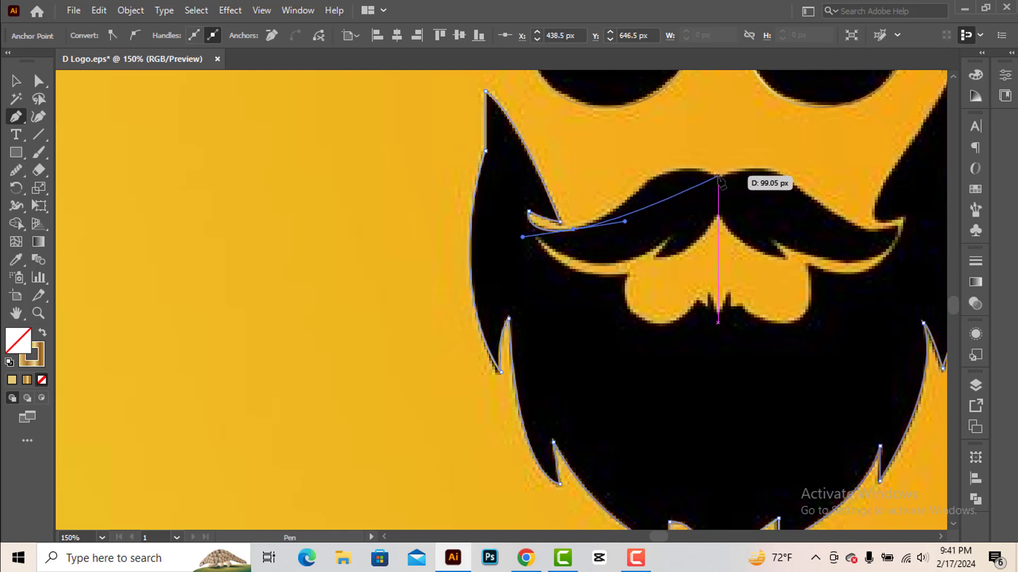
Arc the path across the mustache top to its right curl, then back toward the centre dip
{"action": "mouse_move", "coordinate": [718, 176]}
{"action": "left_mouse_down"}
{"action": "mouse_move", "coordinate": [794, 211]}
{"action": "mouse_move", "coordinate": [793, 184]}
{"action": "mouse_move", "coordinate": [805, 197]}
{"action": "left_mouse_up"}
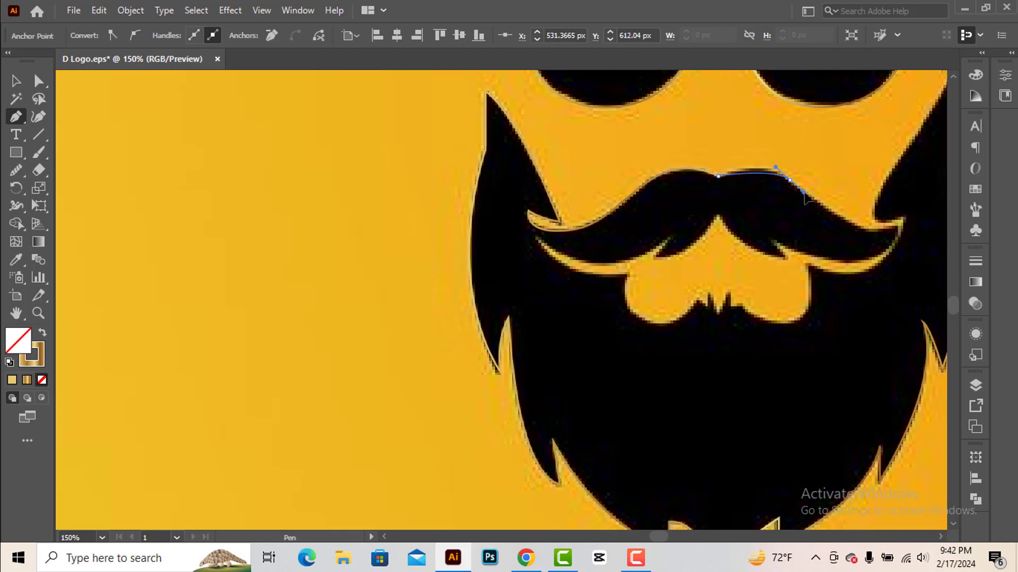
{"action": "left_click_drag", "start_coordinate": [900, 222], "coordinate": [642, 248]}
{"action": "scroll", "coordinate": [874, 228], "scroll_direction": "up", "scroll_amount": 1}
{"action": "scroll", "coordinate": [749, 224], "scroll_direction": "right", "scroll_amount": 5}
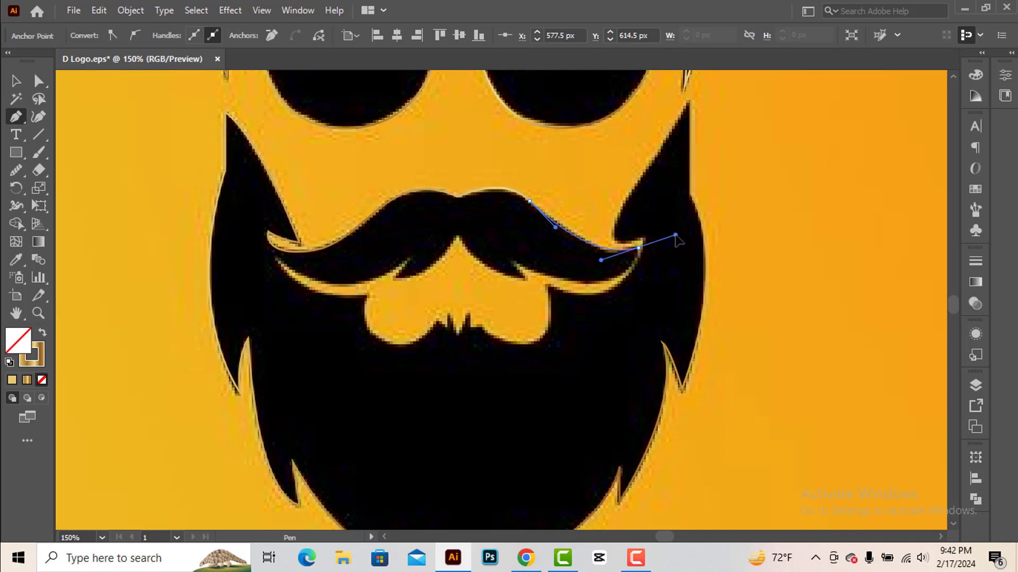
{"action": "mouse_move", "coordinate": [675, 234]}
{"action": "left_mouse_down"}
{"action": "mouse_move", "coordinate": [639, 254]}
{"action": "mouse_move", "coordinate": [603, 306]}
{"action": "mouse_move", "coordinate": [562, 265]}
{"action": "mouse_move", "coordinate": [398, 213]}
{"action": "mouse_move", "coordinate": [403, 198]}
{"action": "left_mouse_up"}
{"action": "scroll", "coordinate": [603, 306], "scroll_direction": "down", "scroll_amount": 1}
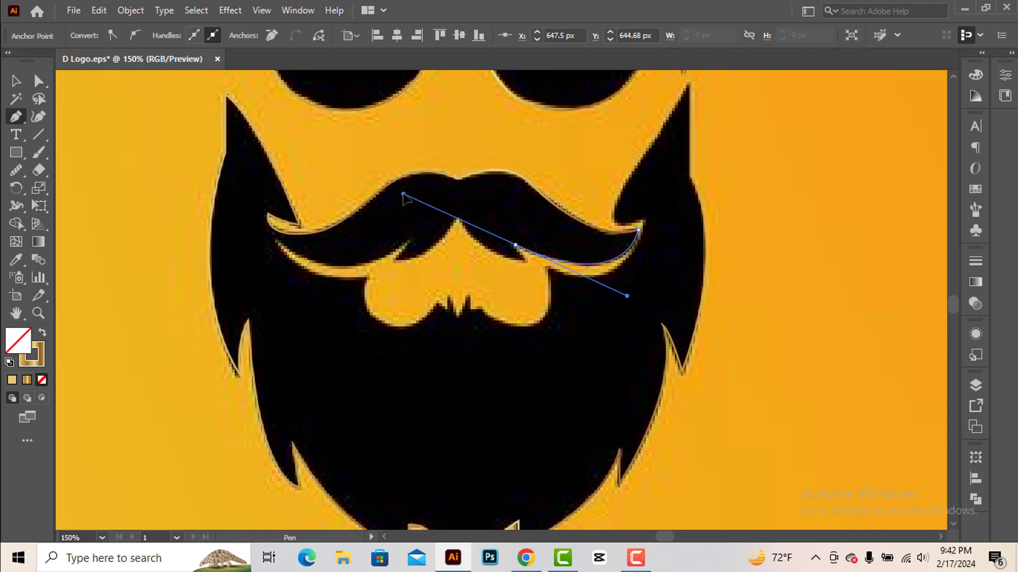
{"action": "mouse_move", "coordinate": [515, 246]}
{"action": "left_mouse_down"}
{"action": "mouse_move", "coordinate": [541, 268]}
{"action": "mouse_move", "coordinate": [461, 225]}
{"action": "mouse_move", "coordinate": [444, 181]}
{"action": "left_mouse_up"}
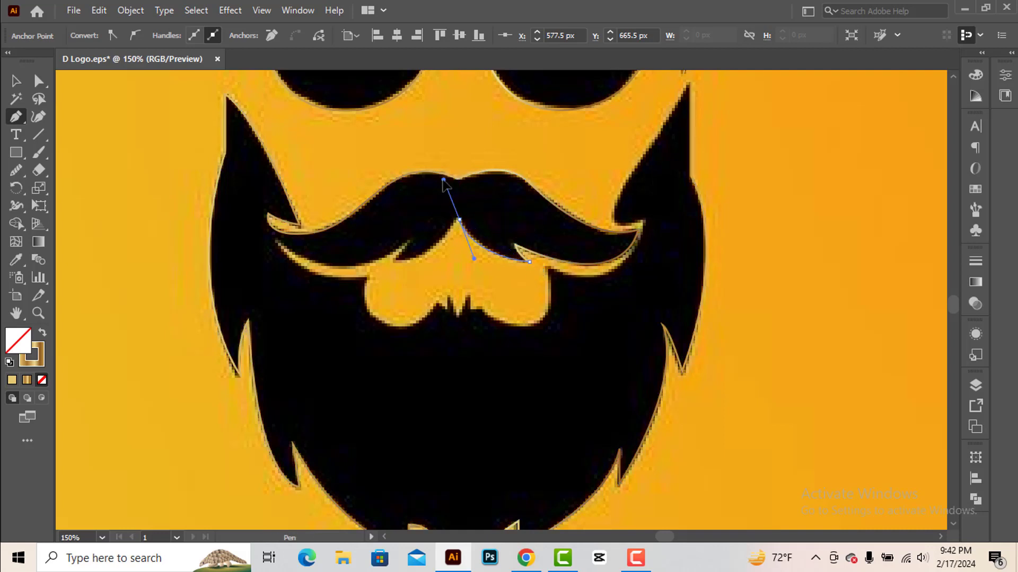
{"action": "mouse_move", "coordinate": [459, 219]}
{"action": "left_mouse_down"}
{"action": "mouse_move", "coordinate": [399, 260]}
{"action": "mouse_move", "coordinate": [356, 241]}
{"action": "mouse_move", "coordinate": [415, 244]}
{"action": "left_mouse_up"}
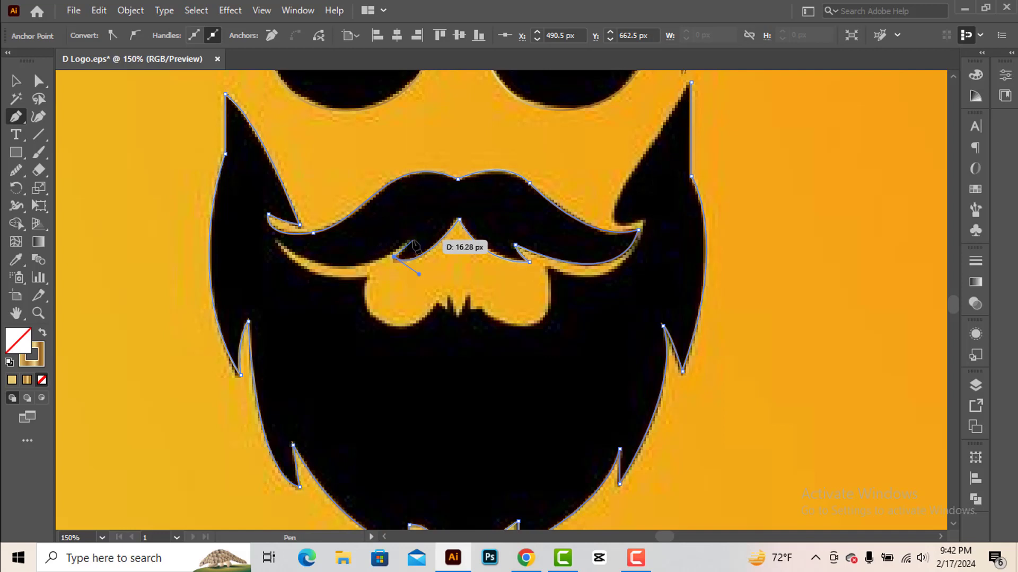
Trace under the mustache's left half and around the lip's lower edge, redoing one misplaced point
{"action": "left_click_drag", "start_coordinate": [414, 239], "coordinate": [430, 235]}
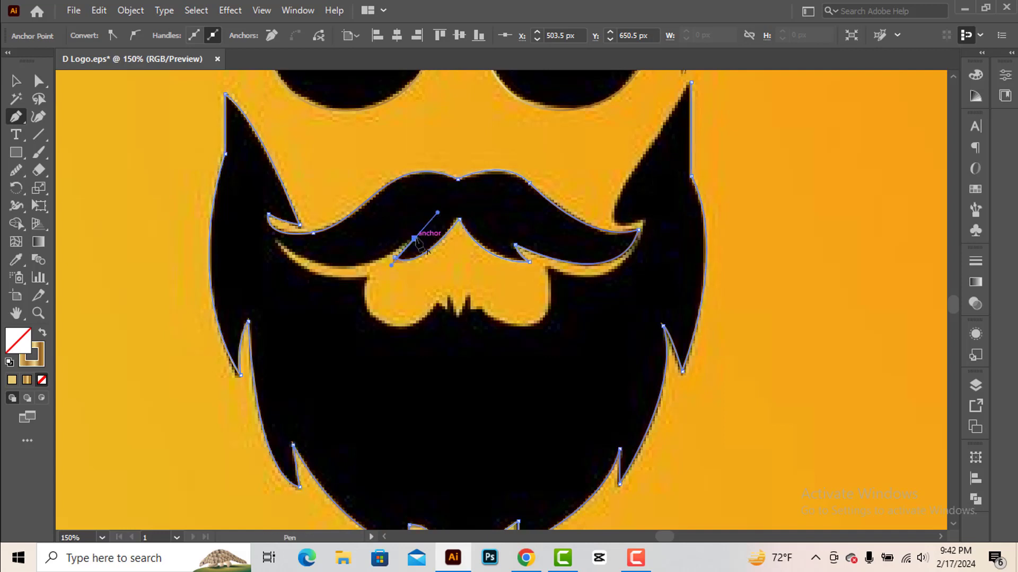
{"action": "left_click_drag", "start_coordinate": [439, 216], "coordinate": [430, 227]}
{"action": "mouse_move", "coordinate": [277, 241]}
{"action": "left_mouse_down"}
{"action": "mouse_move", "coordinate": [324, 265]}
{"action": "mouse_move", "coordinate": [352, 299]}
{"action": "left_mouse_up"}
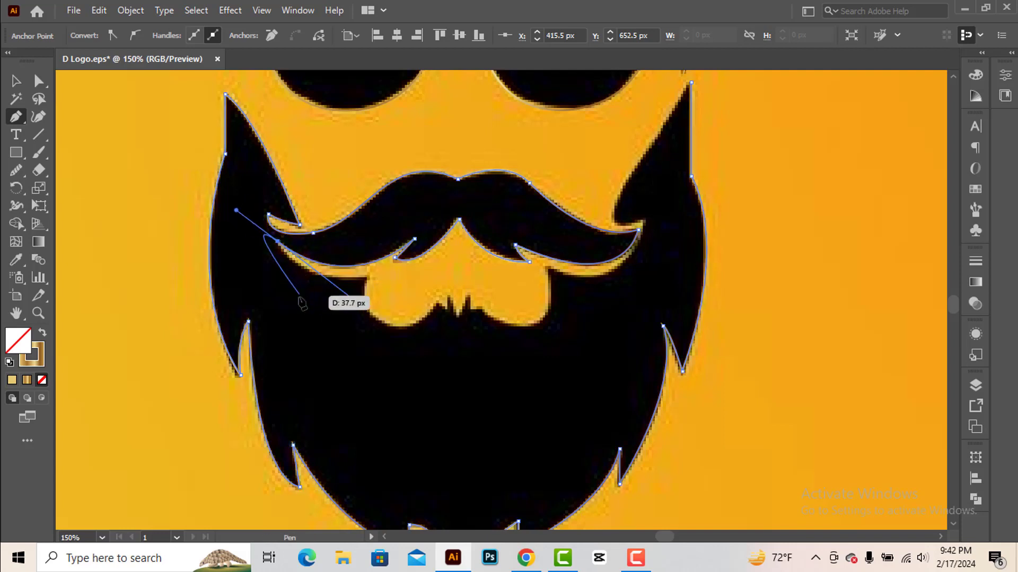
{"action": "mouse_move", "coordinate": [367, 276]}
{"action": "left_mouse_down"}
{"action": "mouse_move", "coordinate": [462, 274]}
{"action": "mouse_move", "coordinate": [439, 265]}
{"action": "left_mouse_up"}
{"action": "left_click", "coordinate": [367, 276]}
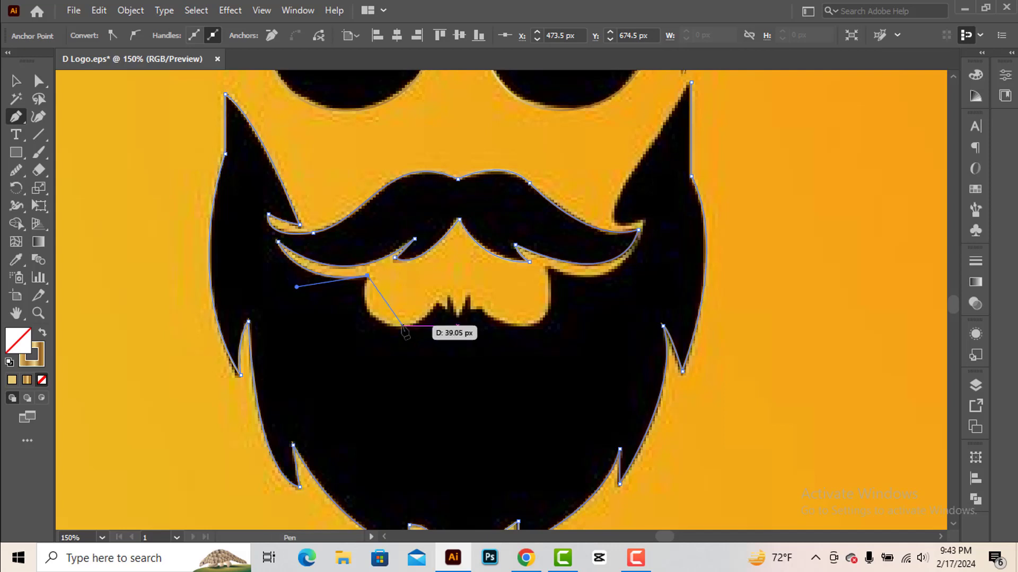
{"action": "left_click_drag", "start_coordinate": [401, 327], "coordinate": [430, 327]}
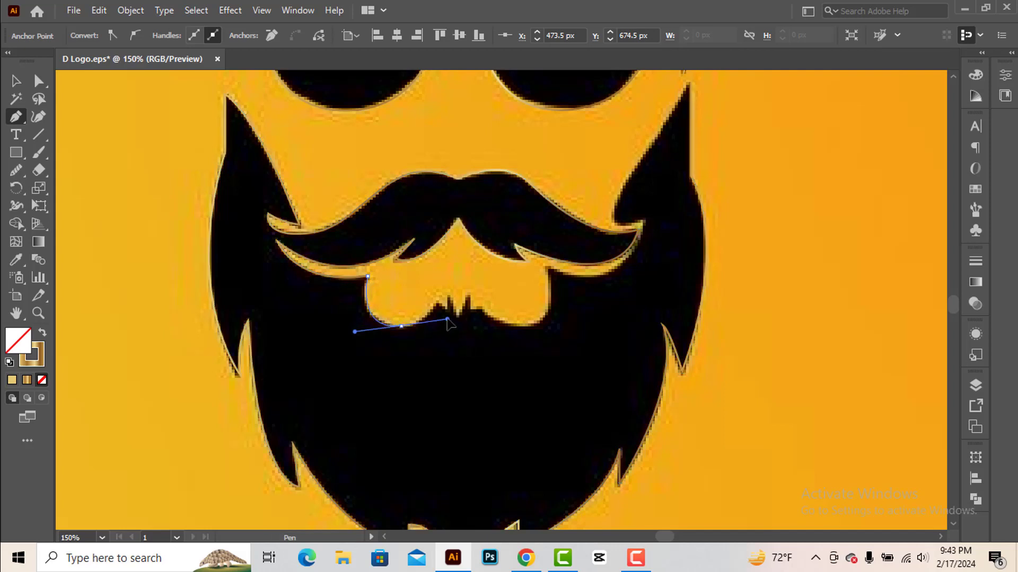
{"action": "key", "text": "ctrl+z"}
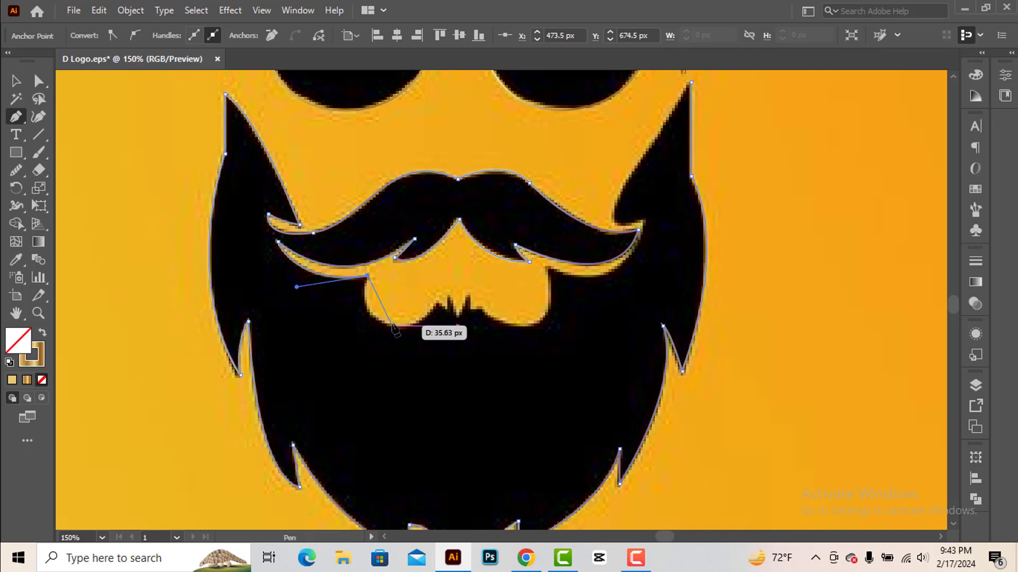
{"action": "left_click_drag", "start_coordinate": [393, 326], "coordinate": [437, 328]}
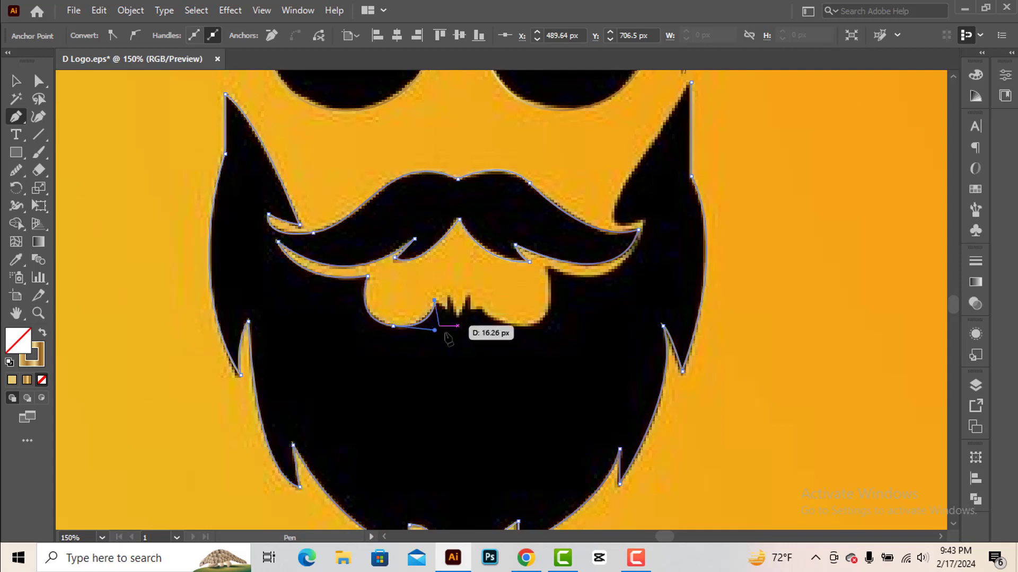
Zigzag through the hair spikes below the mouth and curve around the right lip lobe
{"action": "left_click_drag", "start_coordinate": [435, 301], "coordinate": [449, 312]}
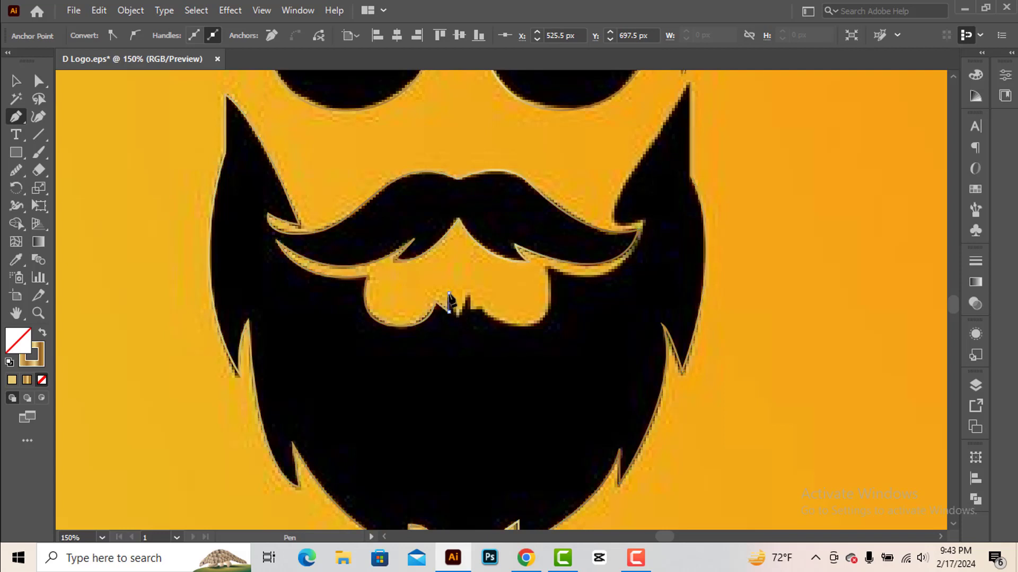
{"action": "left_click", "coordinate": [448, 293]}
{"action": "left_click", "coordinate": [458, 318]}
{"action": "left_click", "coordinate": [468, 293]}
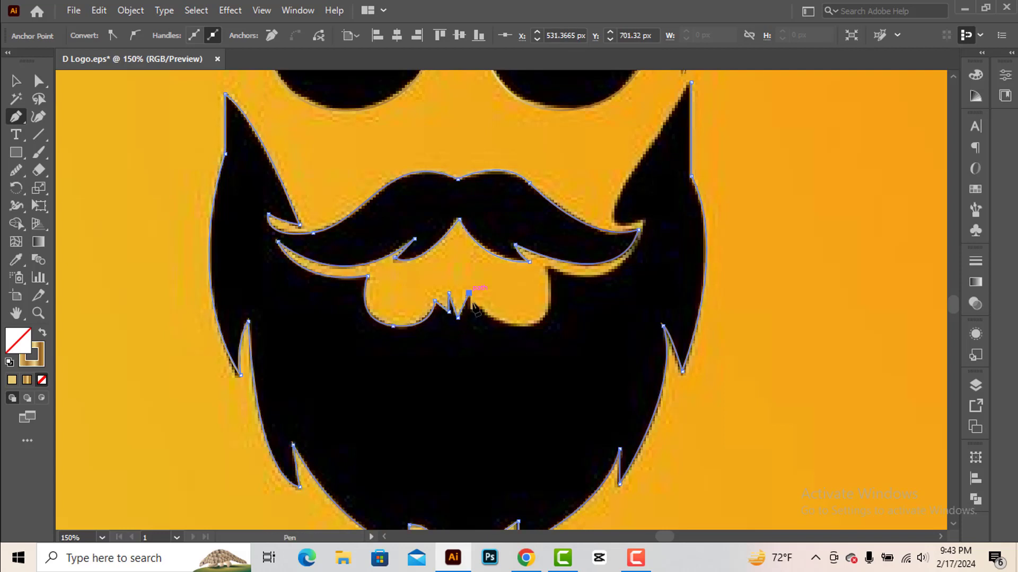
{"action": "left_click", "coordinate": [472, 312]}
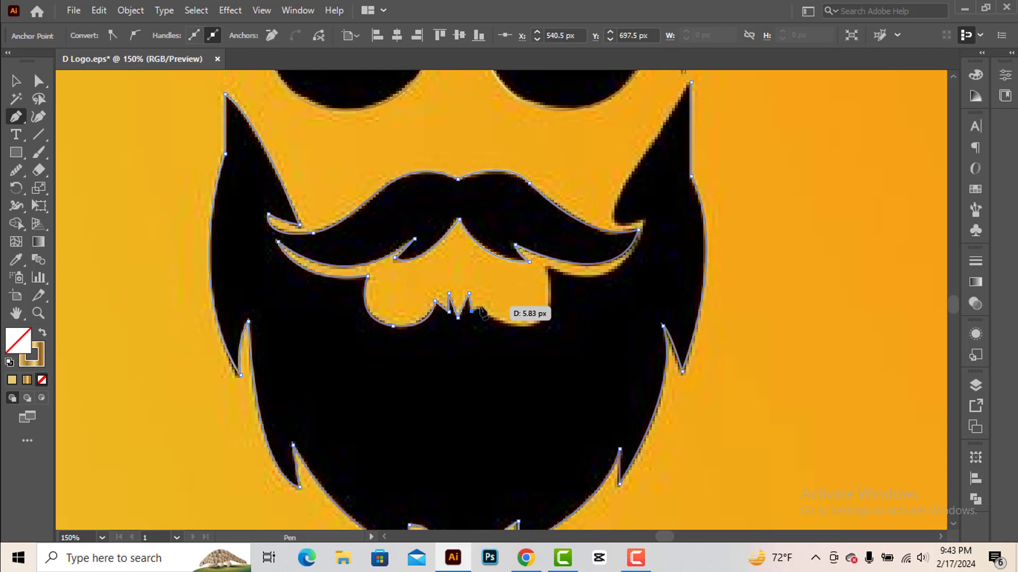
{"action": "left_click_drag", "start_coordinate": [535, 325], "coordinate": [561, 317]}
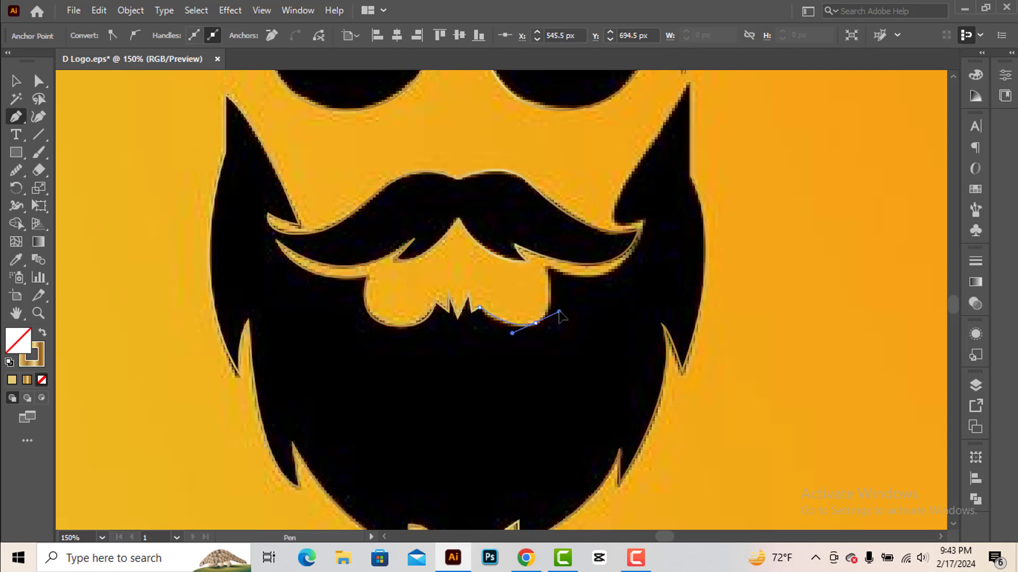
{"action": "mouse_move", "coordinate": [548, 262]}
{"action": "left_mouse_down"}
{"action": "mouse_move", "coordinate": [600, 312]}
{"action": "mouse_move", "coordinate": [548, 273]}
{"action": "left_mouse_up"}
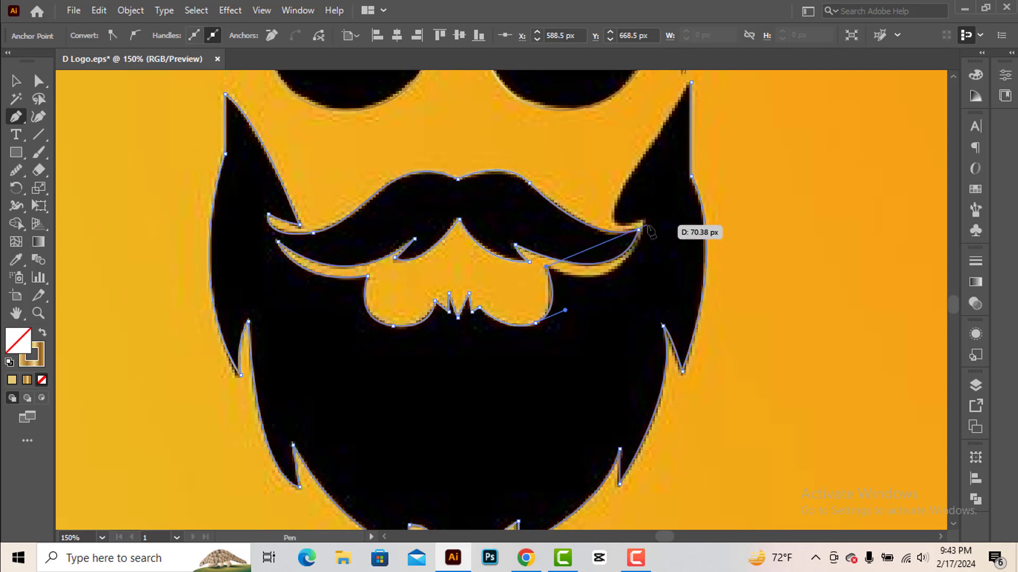
Trace the mustache's right curl and the beard's inner right edge to close the outline
{"action": "left_click_drag", "start_coordinate": [643, 229], "coordinate": [631, 305]}
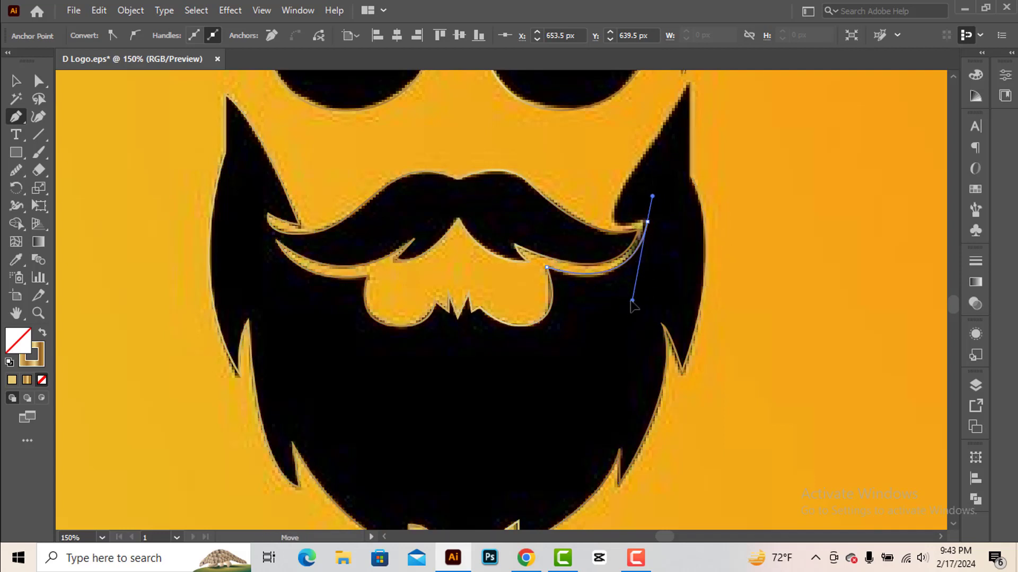
{"action": "left_click_drag", "start_coordinate": [631, 305], "coordinate": [624, 306]}
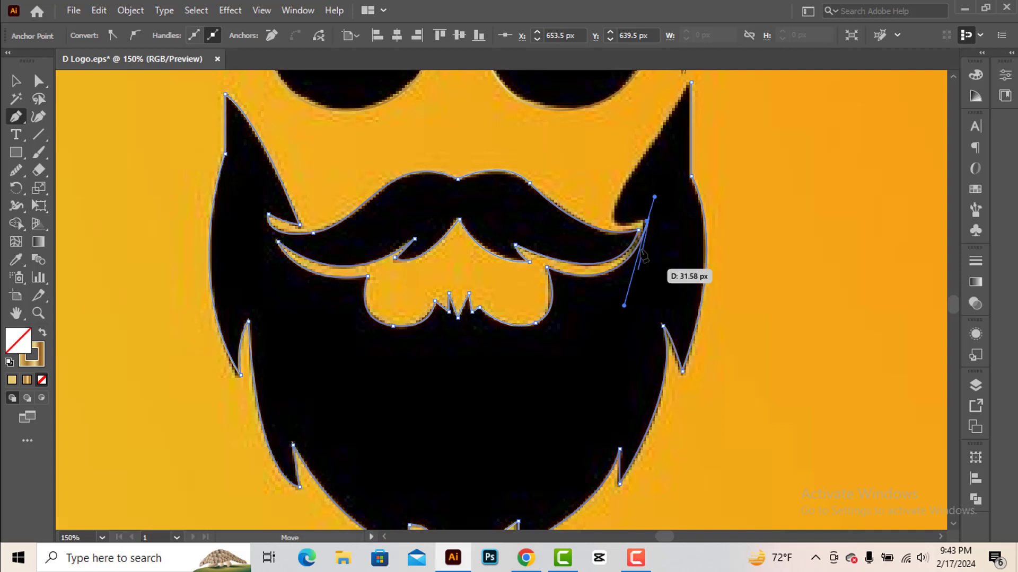
{"action": "left_click", "coordinate": [647, 222]}
{"action": "left_click_drag", "start_coordinate": [614, 234], "coordinate": [613, 201]}
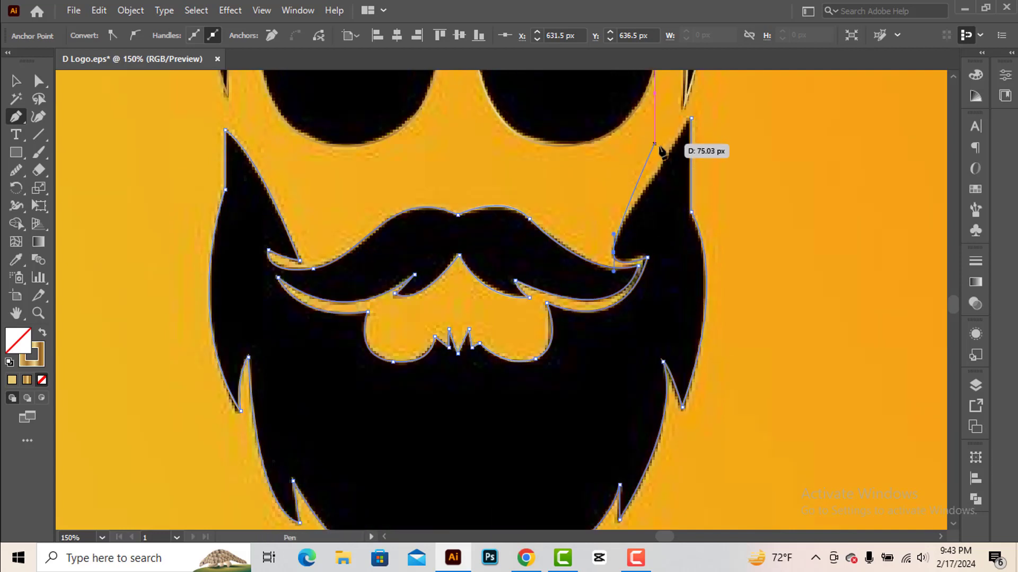
{"action": "scroll", "coordinate": [663, 147], "scroll_direction": "up", "scroll_amount": 1}
{"action": "left_click_drag", "start_coordinate": [690, 118], "coordinate": [691, 212]}
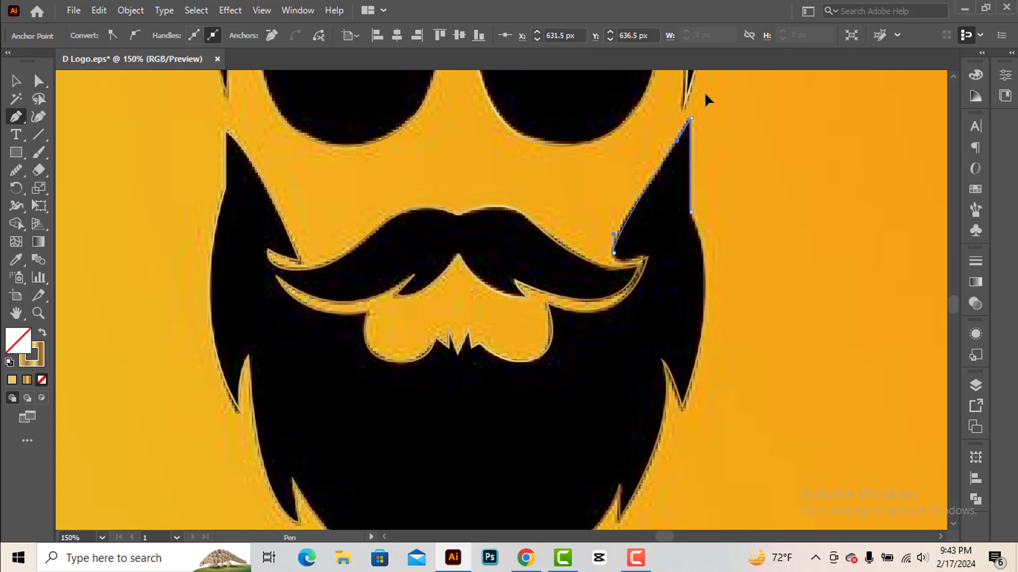
{"action": "scroll", "coordinate": [705, 95], "scroll_direction": "down", "scroll_amount": 3}
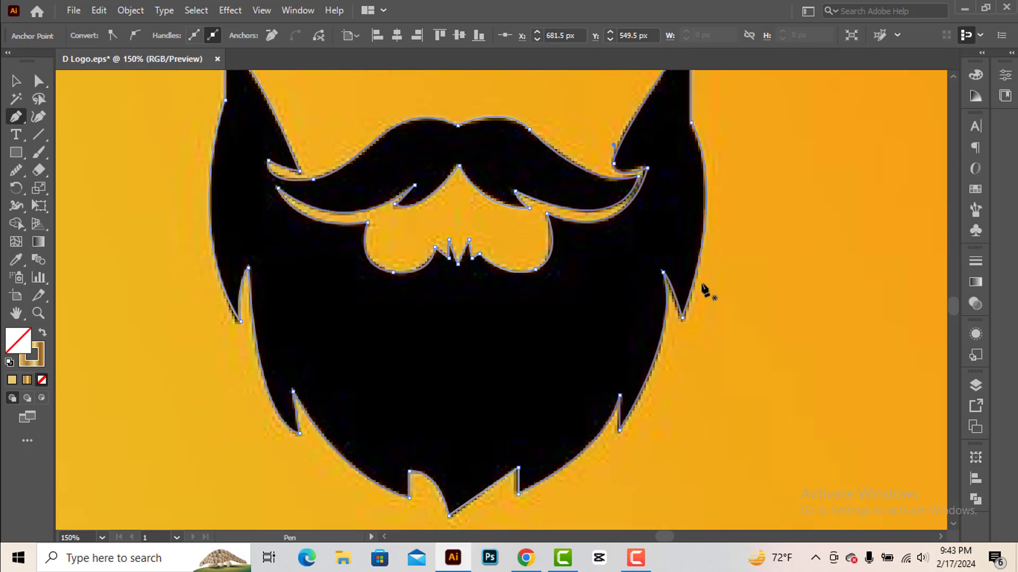
{"action": "scroll", "coordinate": [700, 289], "scroll_direction": "down", "scroll_amount": 1}
{"action": "scroll", "coordinate": [699, 286], "scroll_direction": "up", "scroll_amount": 3}
{"action": "scroll", "coordinate": [699, 284], "scroll_direction": "up", "scroll_amount": 3}
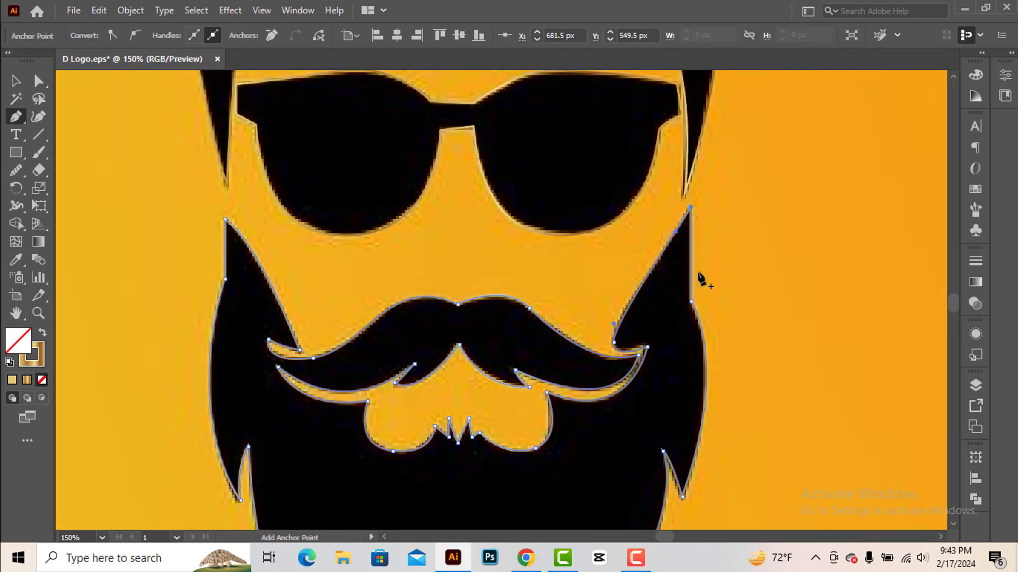
{"action": "scroll", "coordinate": [698, 278], "scroll_direction": "up", "scroll_amount": 2}
Zoom out, delete the orange reference image, and select all traced face paths
{"action": "key", "text": "ctrl+minus"}
{"action": "key", "text": "ctrl+minus"}
{"action": "key", "text": "ctrl+minus"}
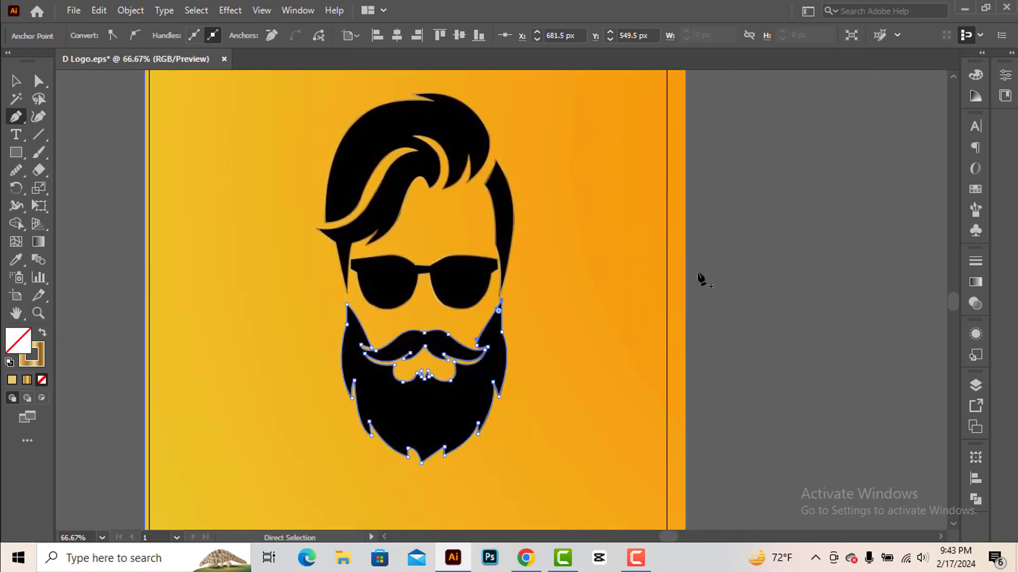
{"action": "key", "text": "ctrl+minus"}
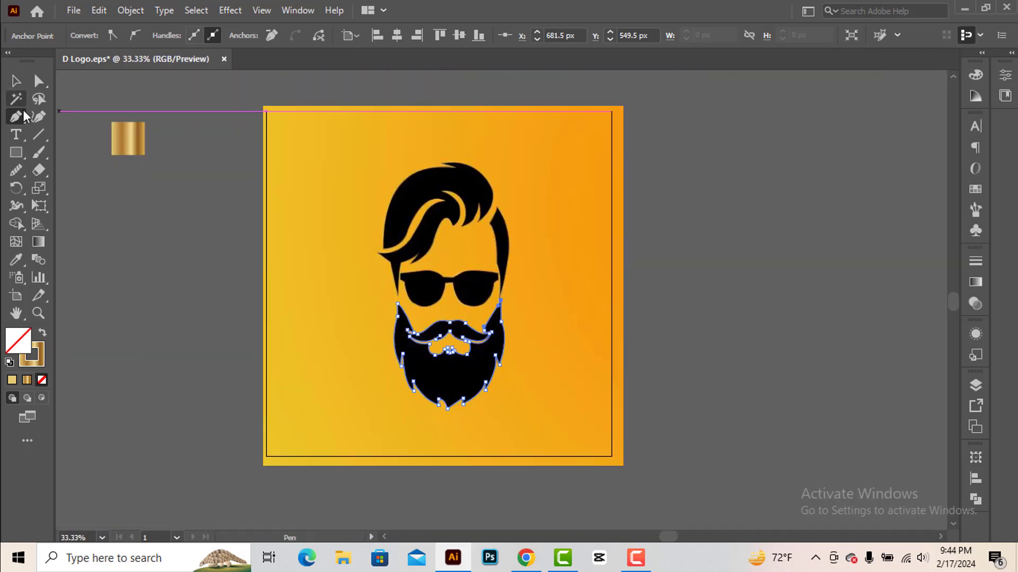
{"action": "left_click", "coordinate": [16, 81]}
{"action": "left_click", "coordinate": [237, 156]}
{"action": "left_click", "coordinate": [320, 172]}
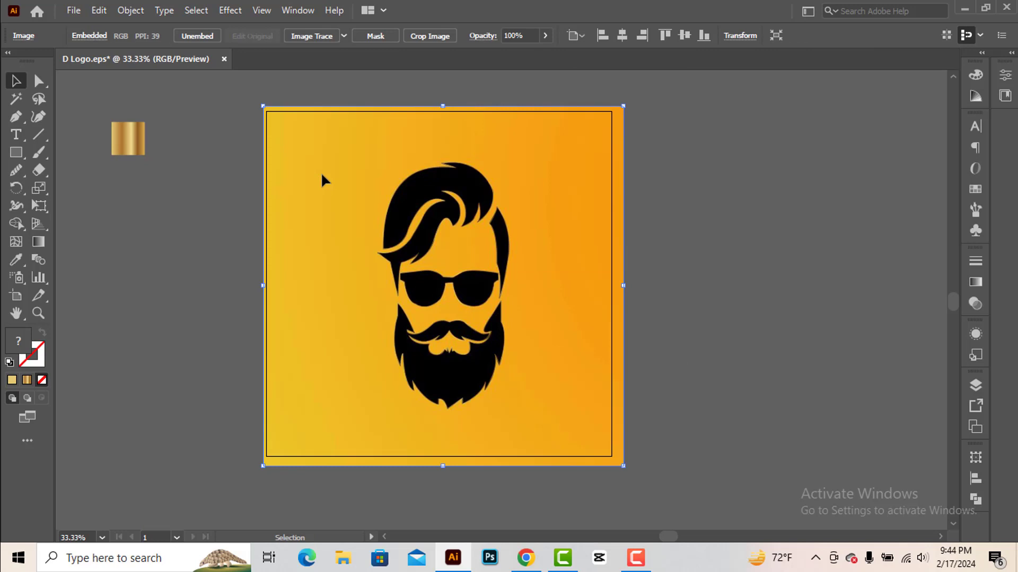
{"action": "key", "text": "Delete"}
{"action": "key", "text": "ctrl+a"}
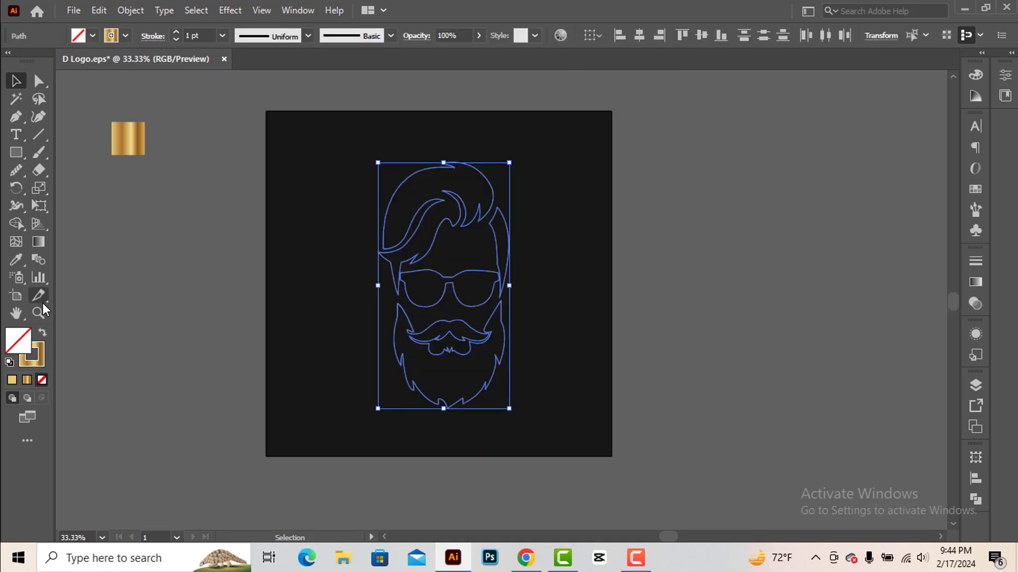
Apply the gold gradient fill to the traced face with the Eyedropper
{"action": "left_click", "coordinate": [16, 259]}
{"action": "left_click", "coordinate": [130, 139]}
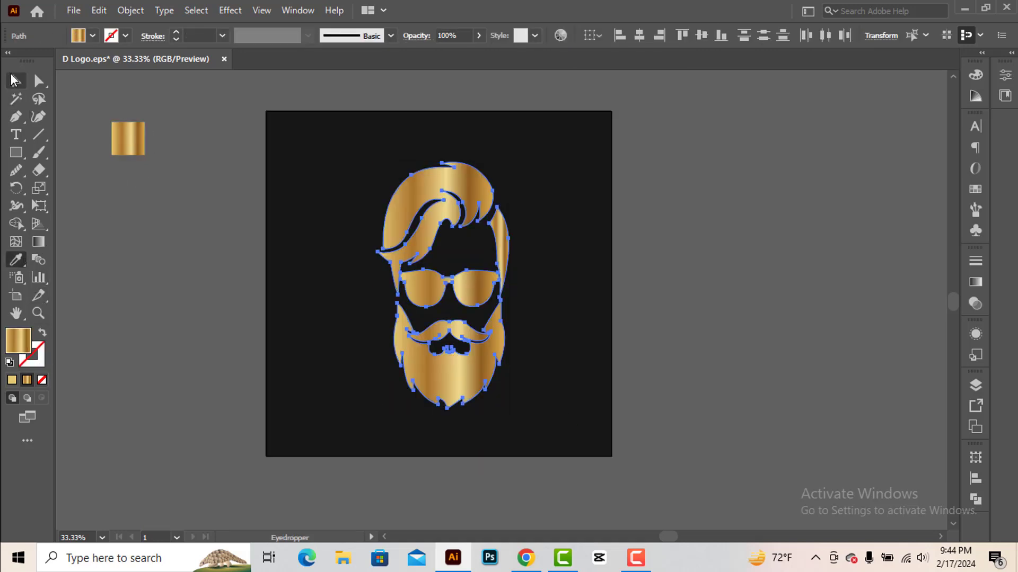
{"action": "left_click", "coordinate": [14, 80]}
{"action": "left_click", "coordinate": [256, 217]}
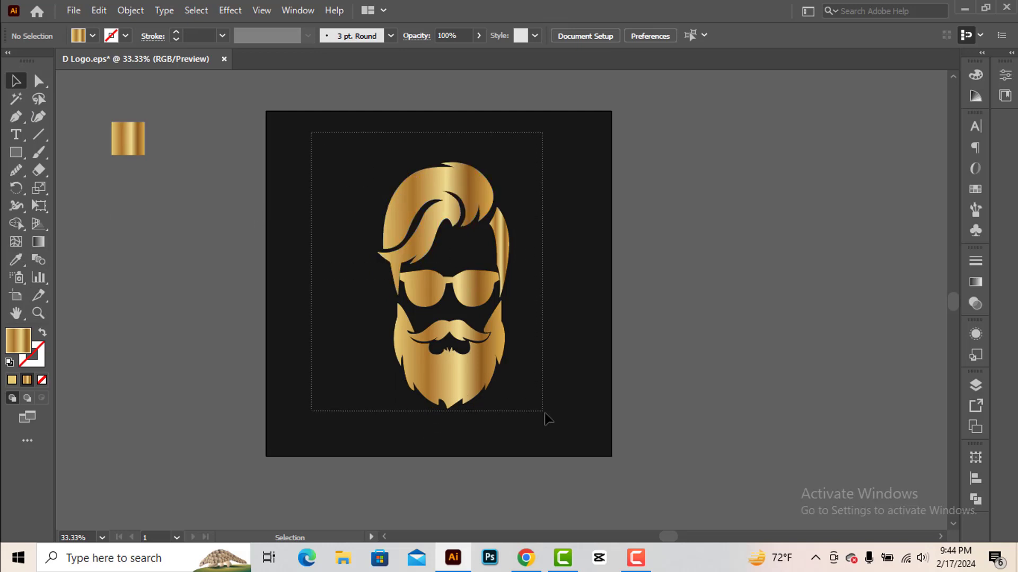
Group the gold face paths and centre the group on the artboard
{"action": "left_click_drag", "start_coordinate": [546, 418], "coordinate": [499, 391]}
{"action": "key", "text": "ctrl+g"}
{"action": "left_click", "coordinate": [640, 36]}
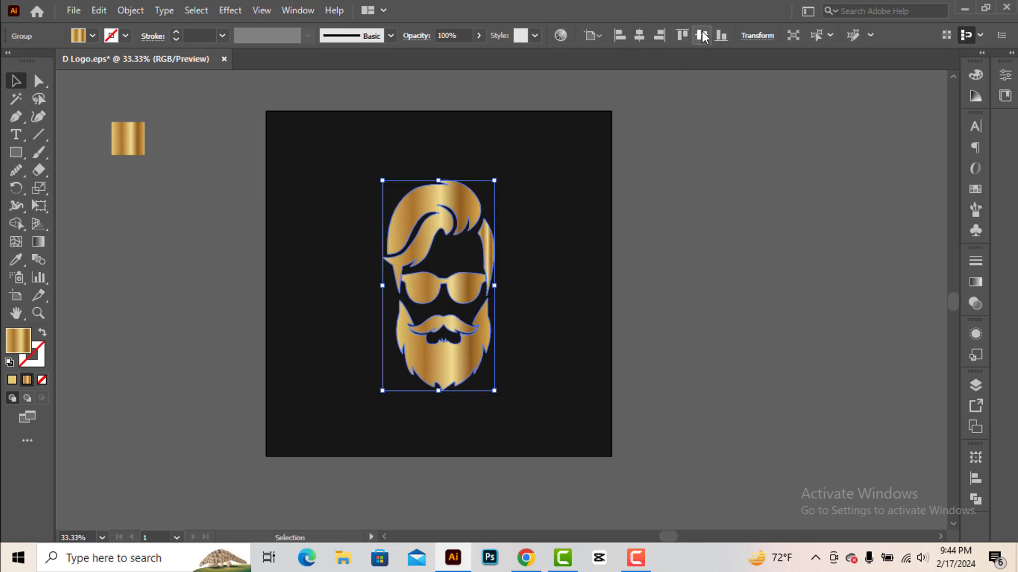
{"action": "left_click", "coordinate": [696, 203]}
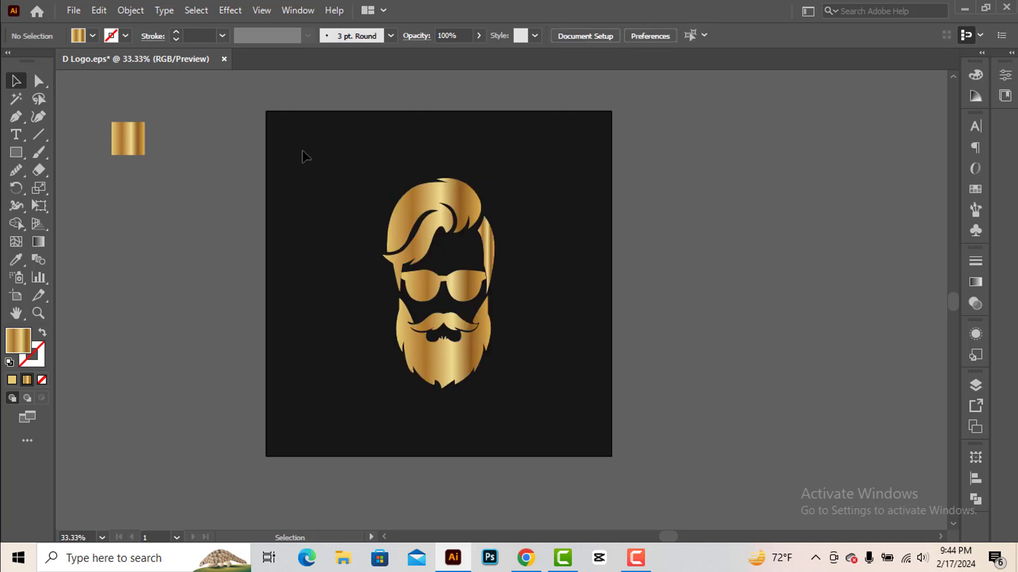
{"action": "key", "text": "ctrl+a"}
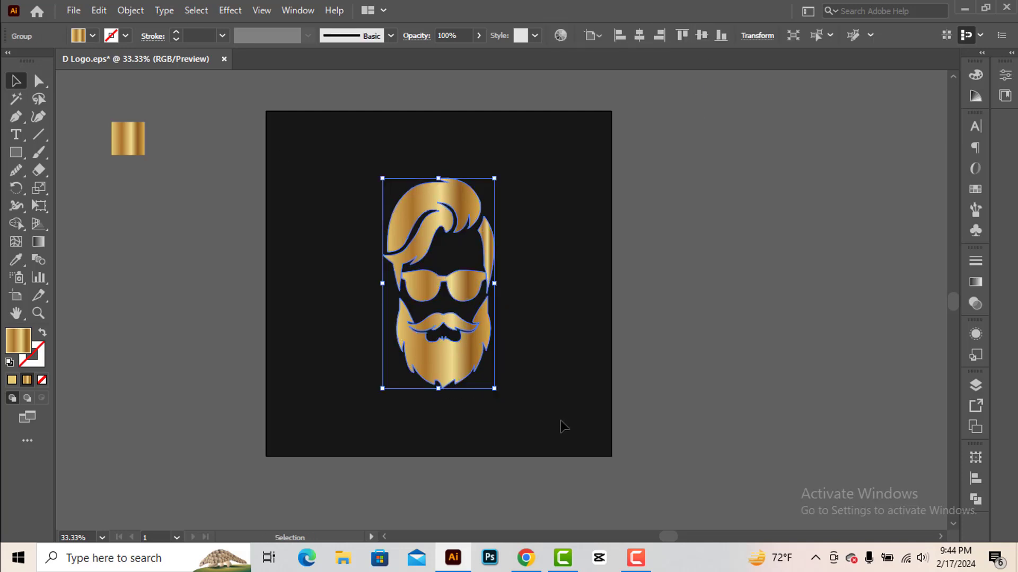
{"action": "left_click", "coordinate": [551, 279]}
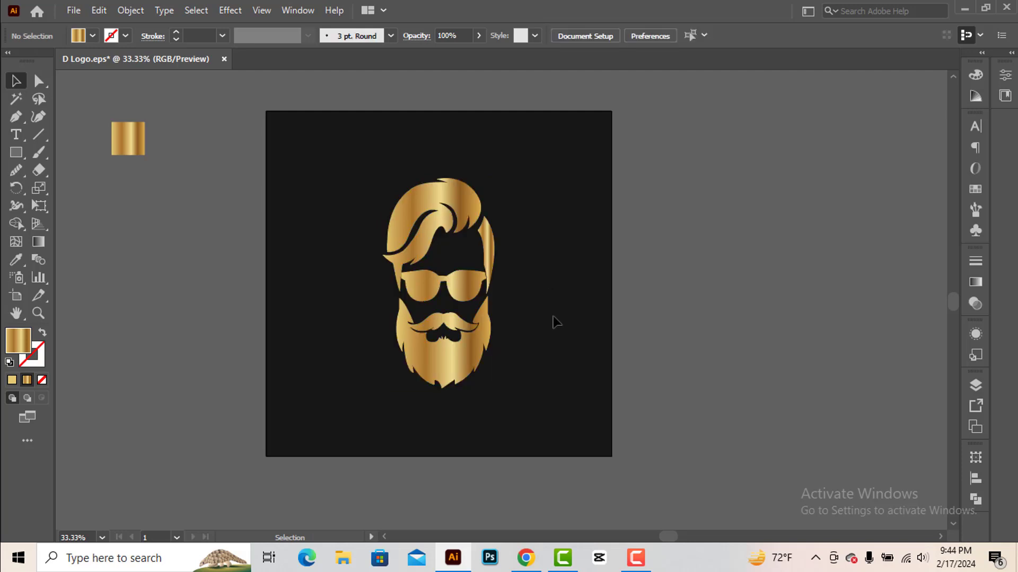